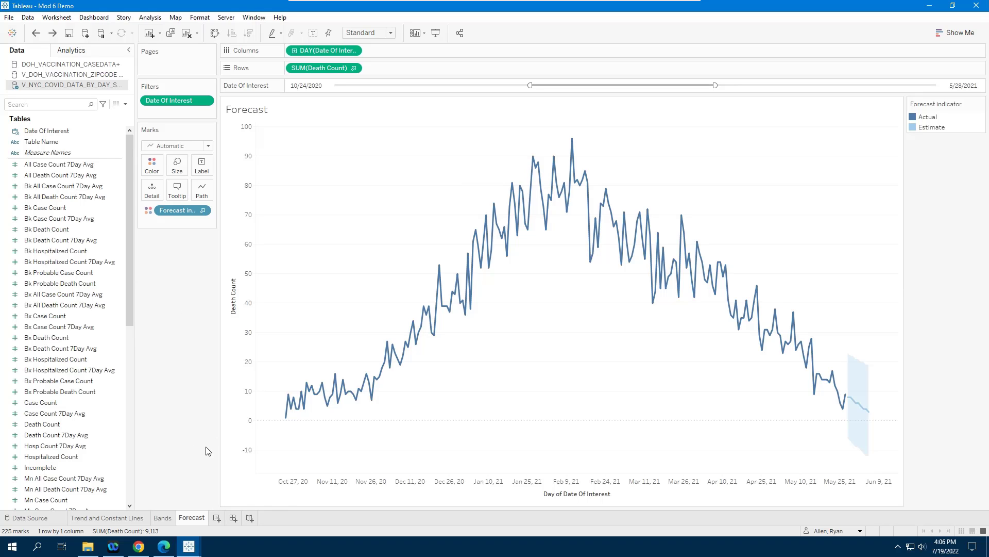
Step: Add a new worksheet and name it "Fixed LOD"
left_click(216, 518)
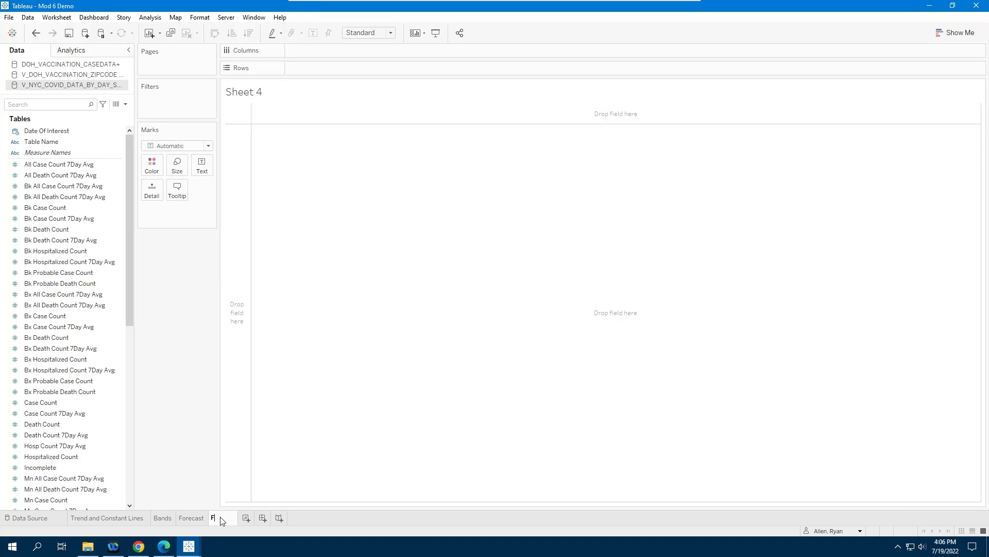
type("Fixed LOD")
key("Return")
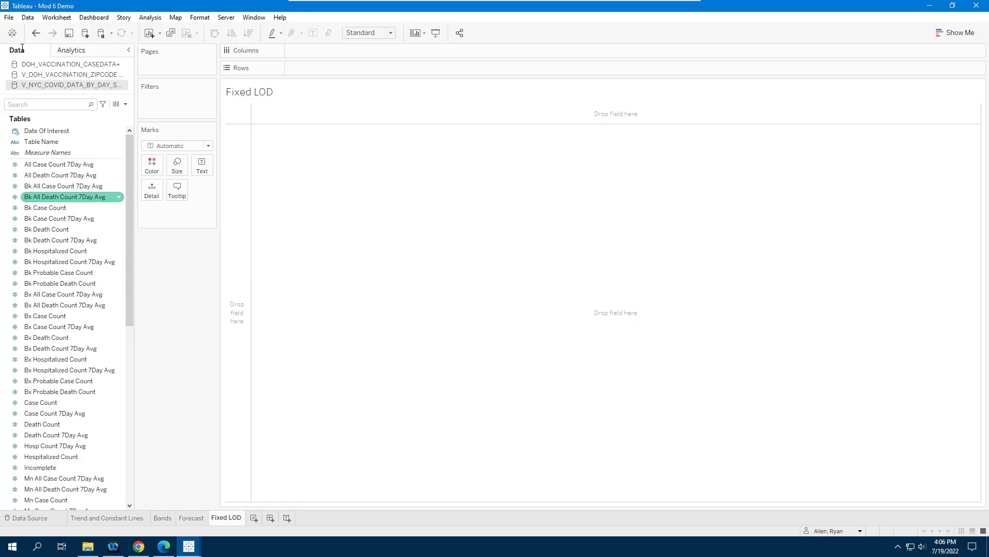
Step: Switch to the DOH_VACCINATION_CASEDATA+ data source and move Modified Zcta into the dimensions
left_click(74, 65)
left_click(59, 350)
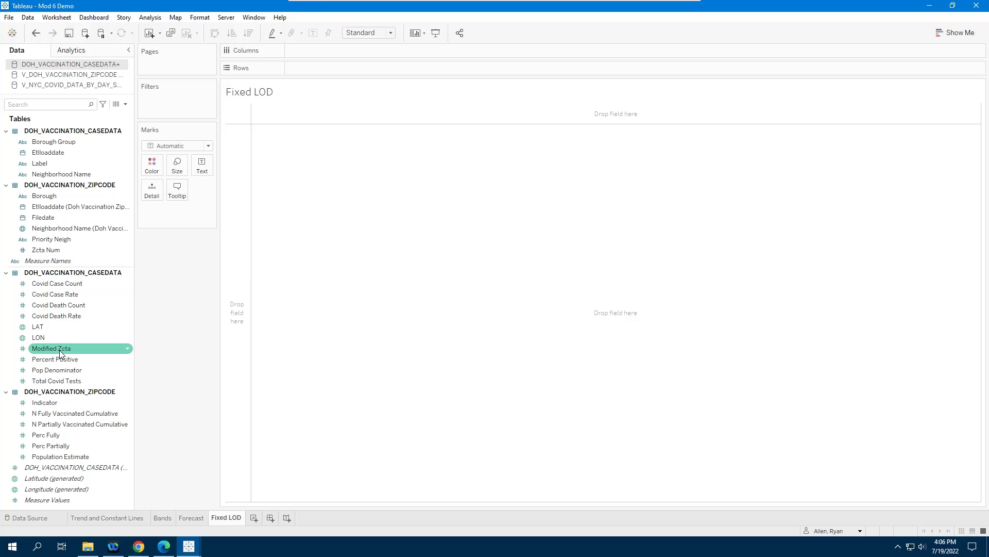
key("ctrl")
key("ctrl")
key("ctrl")
left_click_drag(46, 351, 48, 193)
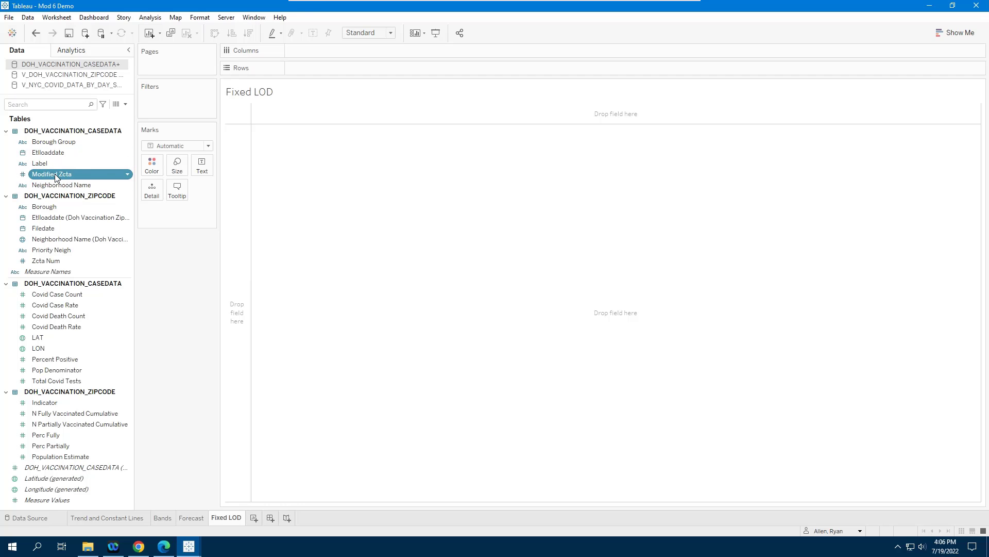
Step: Add average LAT to rows and average LON to columns to build a map
key("ctrl")
key("ctrl")
key("ctrl")
key("ctrl")
left_click(45, 337)
double_click(46, 337)
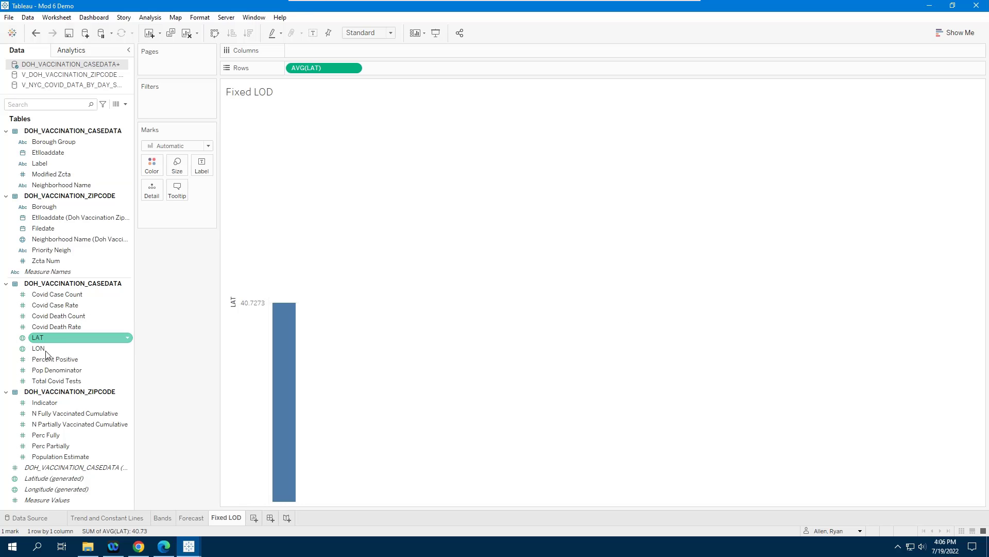
double_click(46, 348)
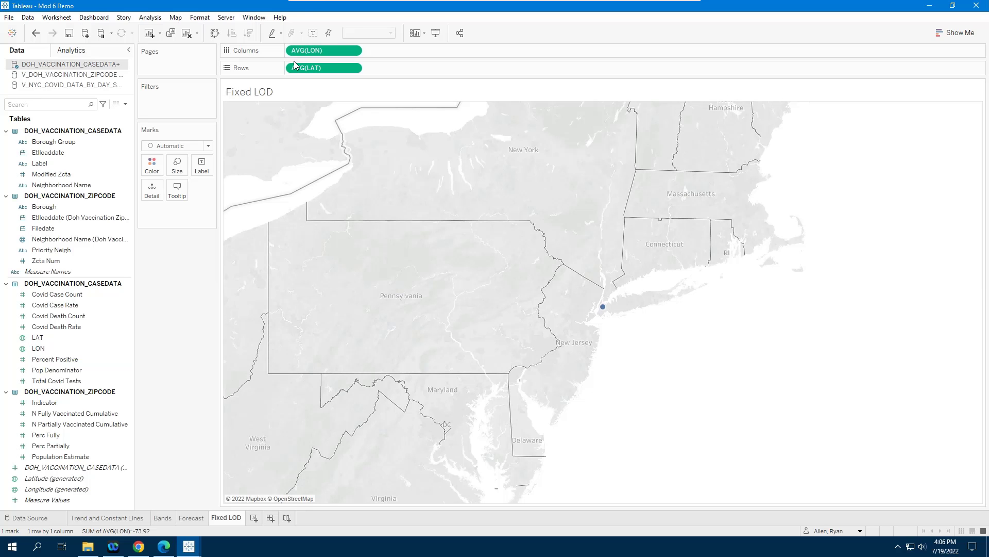
Step: Put Modified Zcta and Neighborhood Name on the marks' detail to plot each zip code
left_click(93, 231)
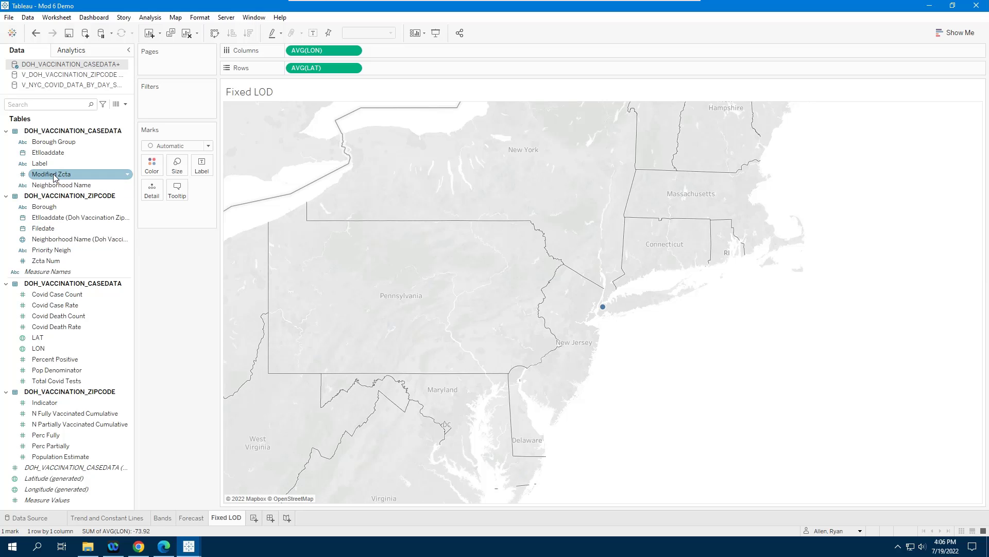
left_click_drag(54, 177, 152, 192)
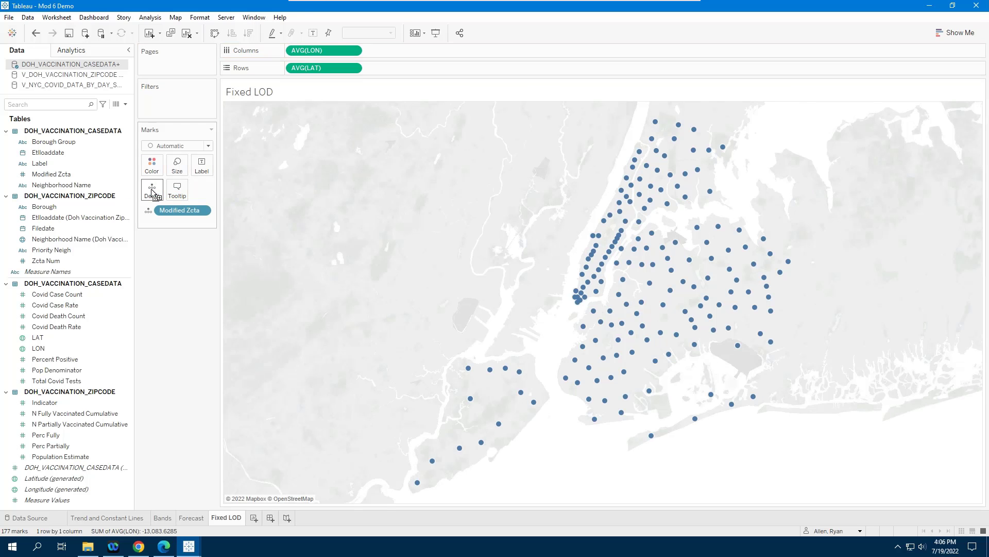
left_click(60, 186)
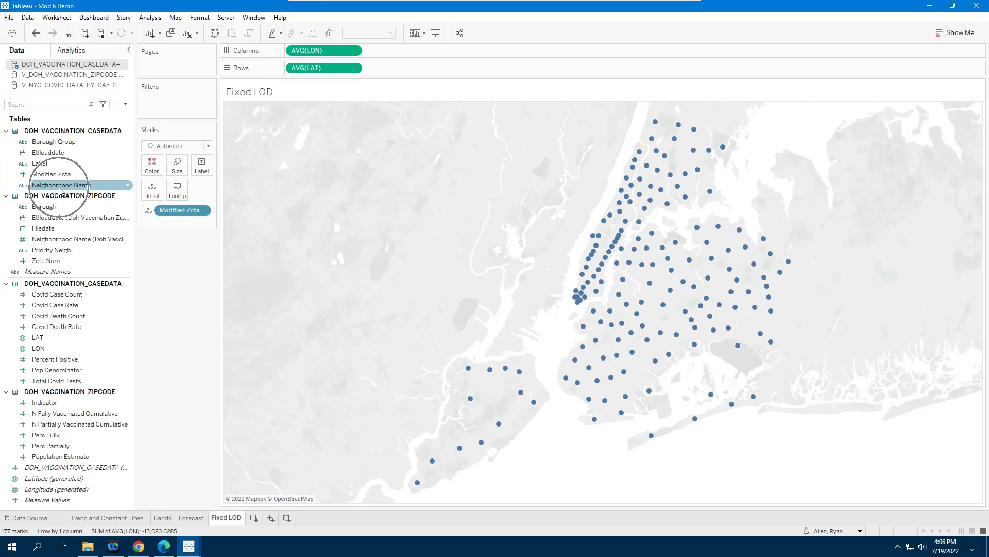
left_click_drag(60, 189, 154, 193)
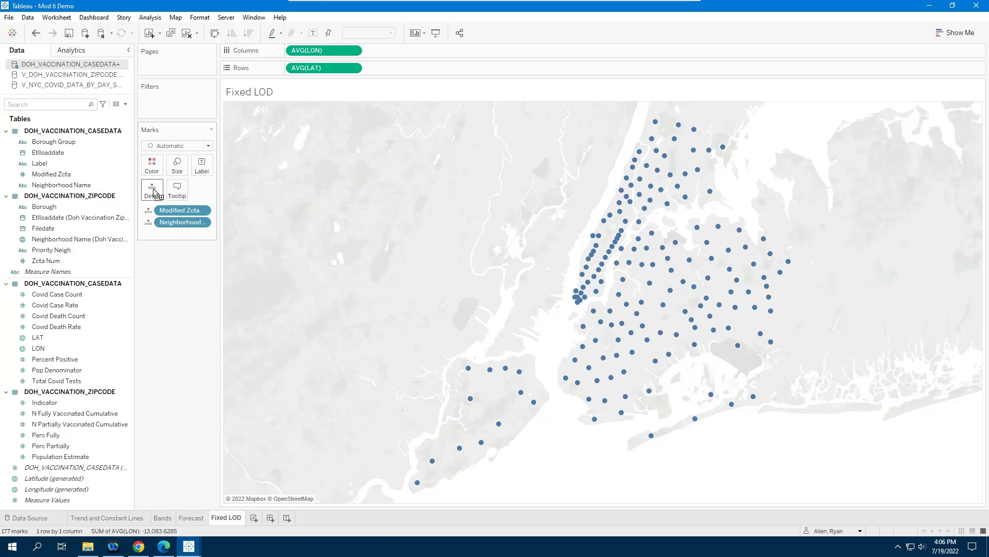
Step: Show a filter control for the Borough field
mouse_move(581, 308)
left_click(56, 145)
right_click(50, 207)
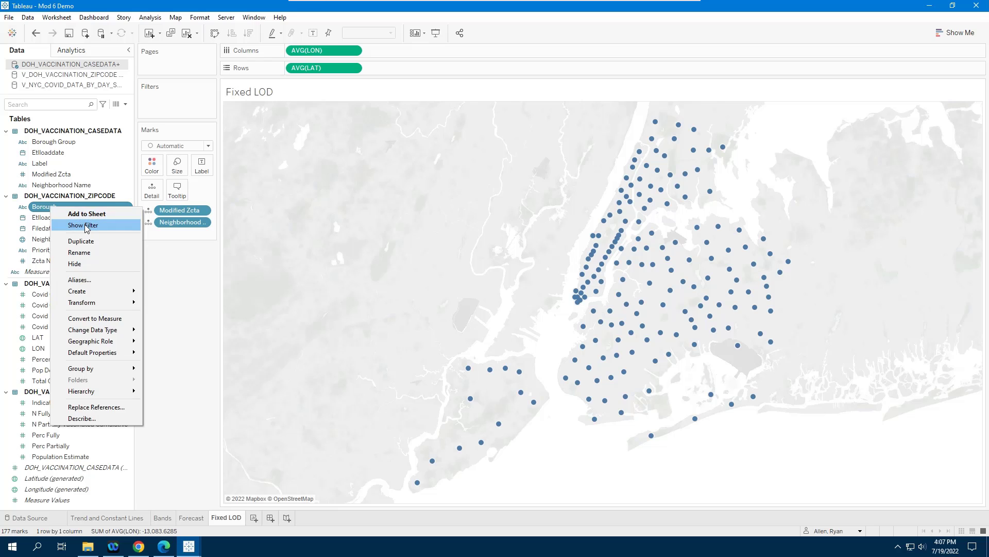
left_click(83, 225)
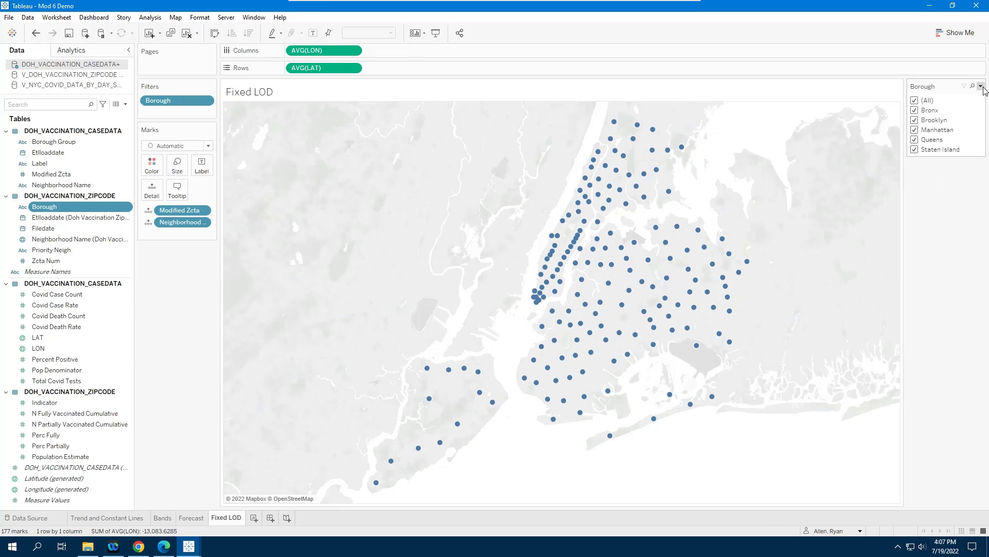
Step: Make the Borough filter a single-value list, preview Bronx, and return to (All)
left_click(982, 87)
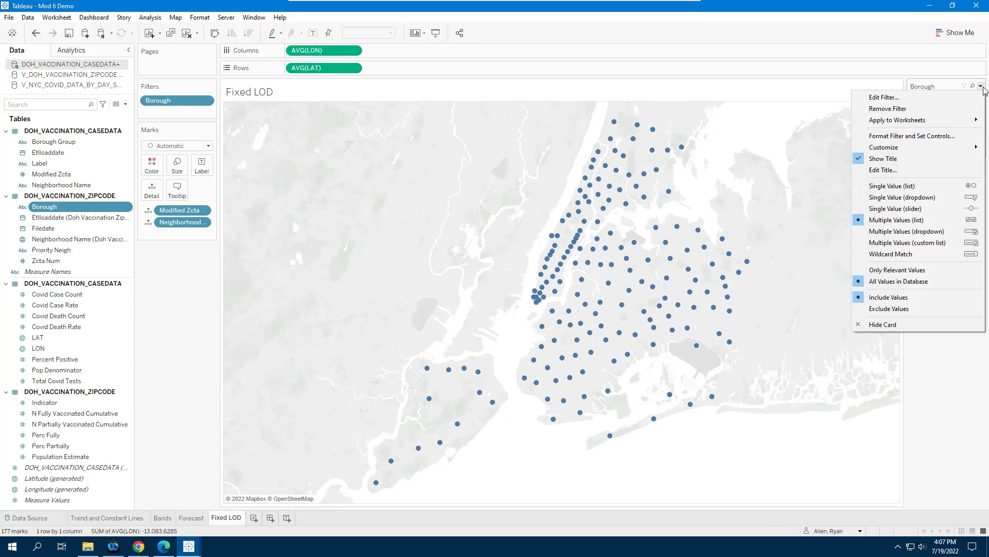
left_click(892, 186)
left_click(915, 110)
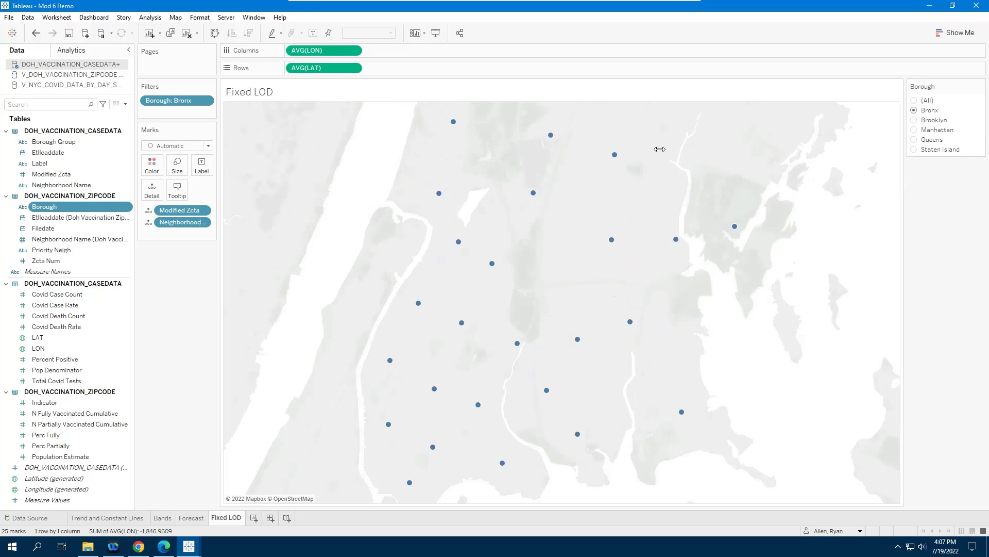
left_click(915, 101)
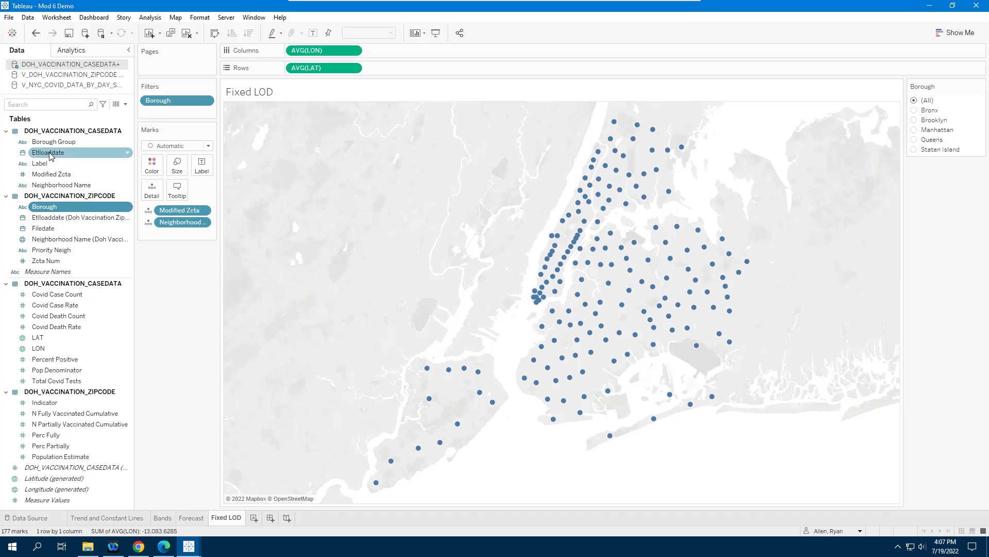
Step: Filter Etlloaddate by Month / Day / Year, keeping only February 15, 2022
left_click_drag(50, 154, 180, 116)
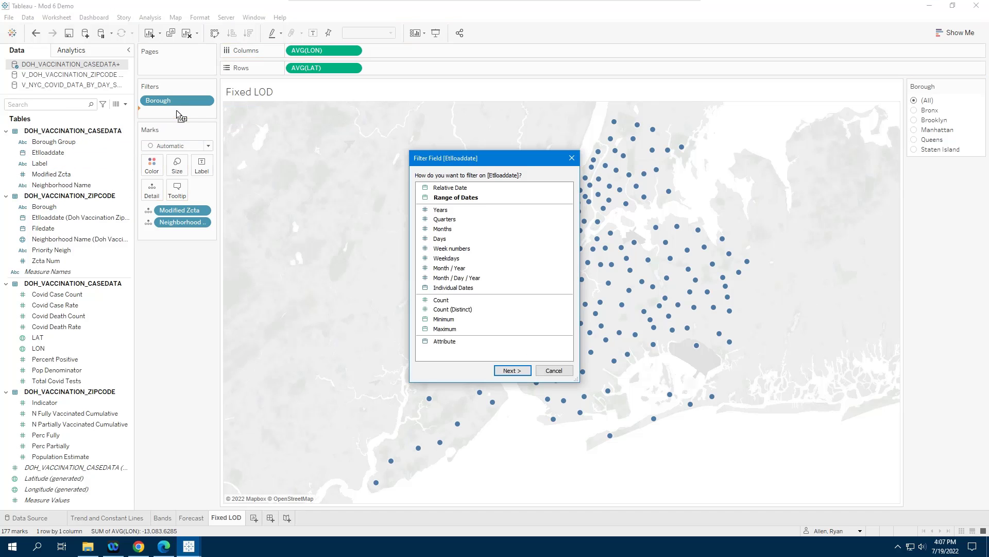
double_click(471, 280)
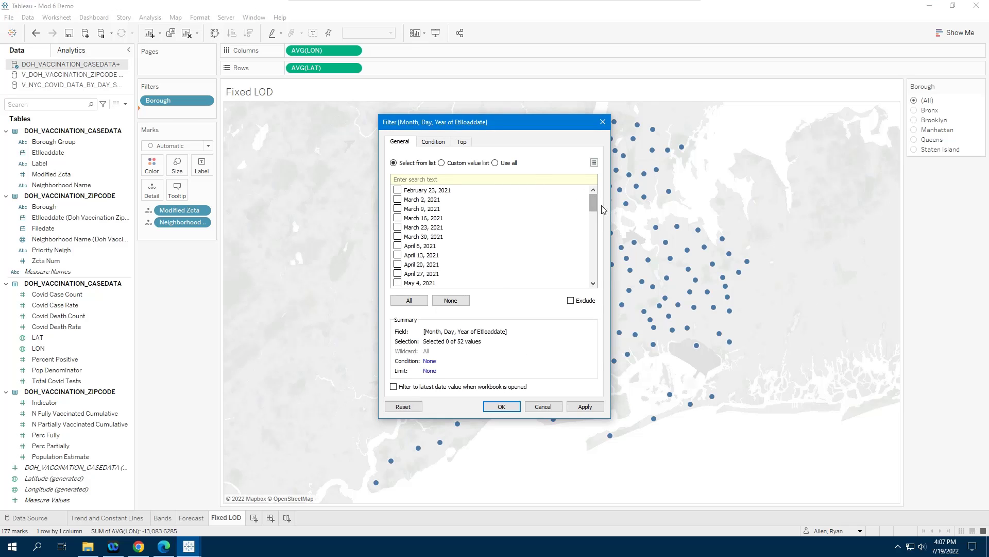
left_click_drag(593, 203, 594, 270)
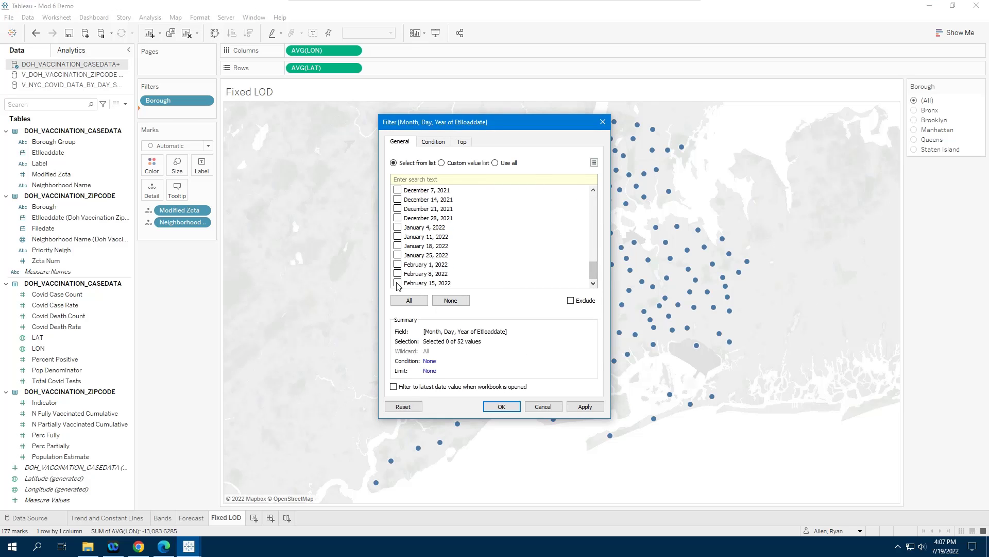
left_click(500, 407)
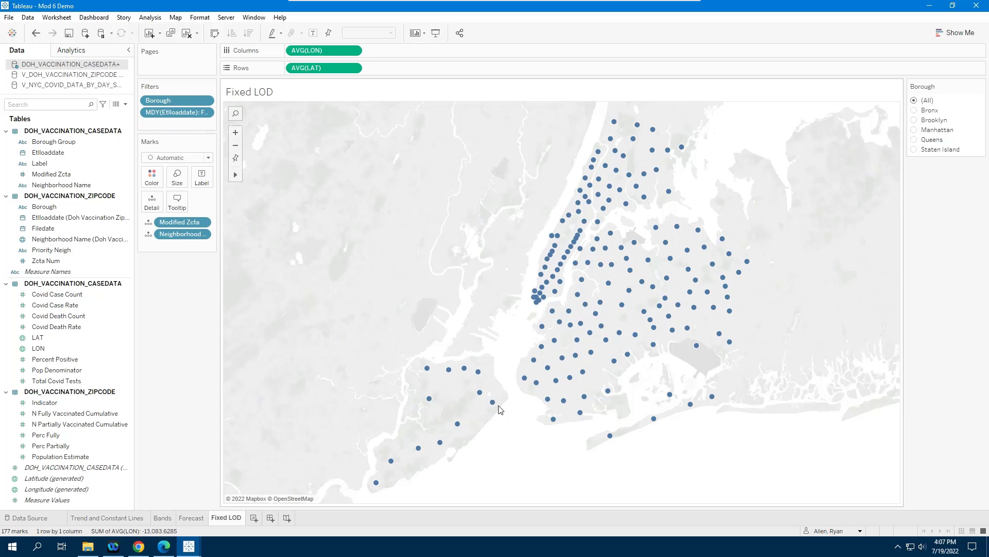
Step: Show the Etlloaddate filter as a single-value dropdown control
right_click(160, 115)
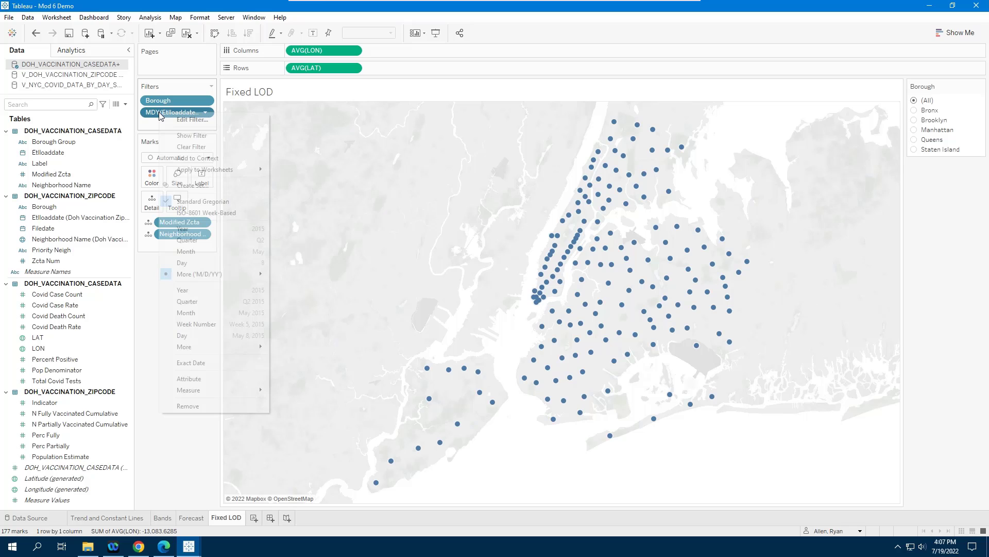
left_click(195, 136)
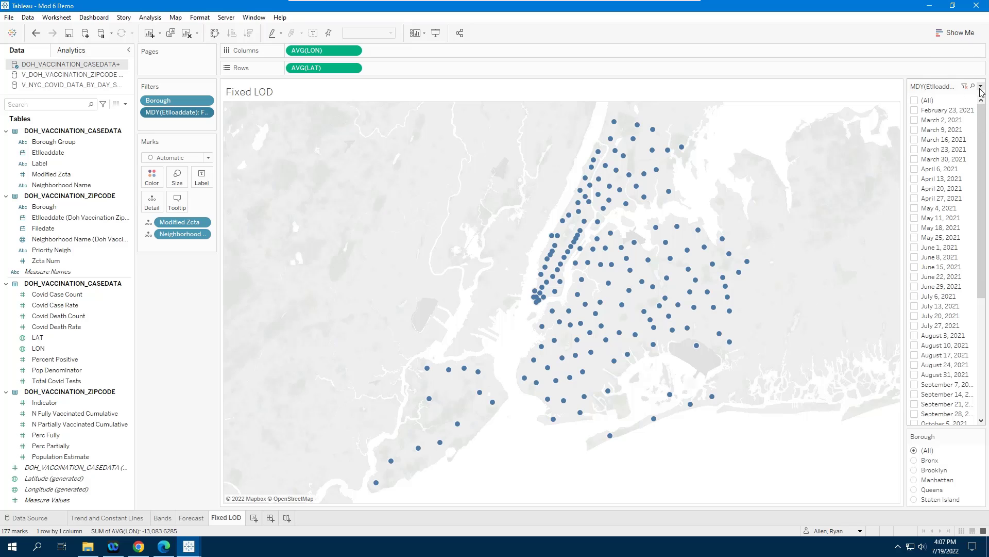
left_click(981, 89)
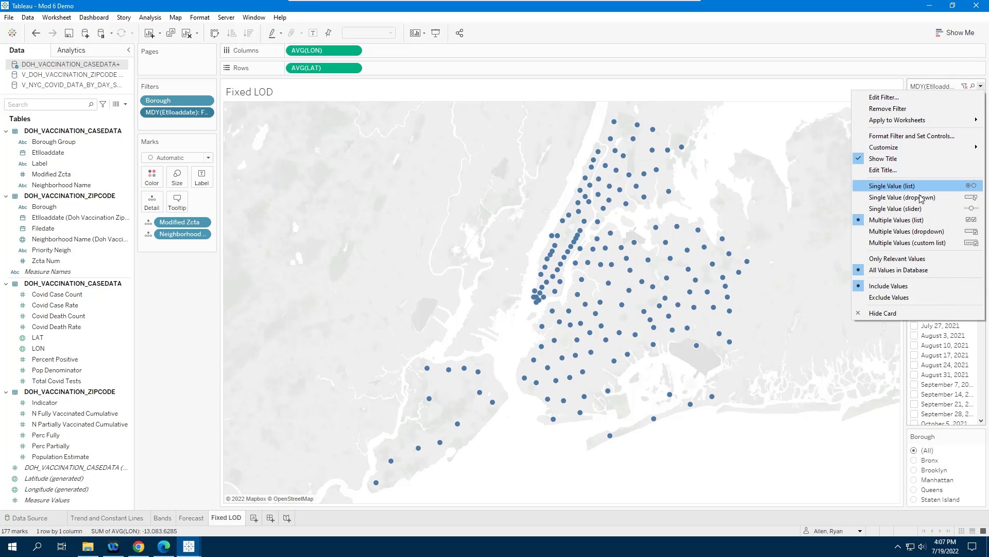
left_click(922, 200)
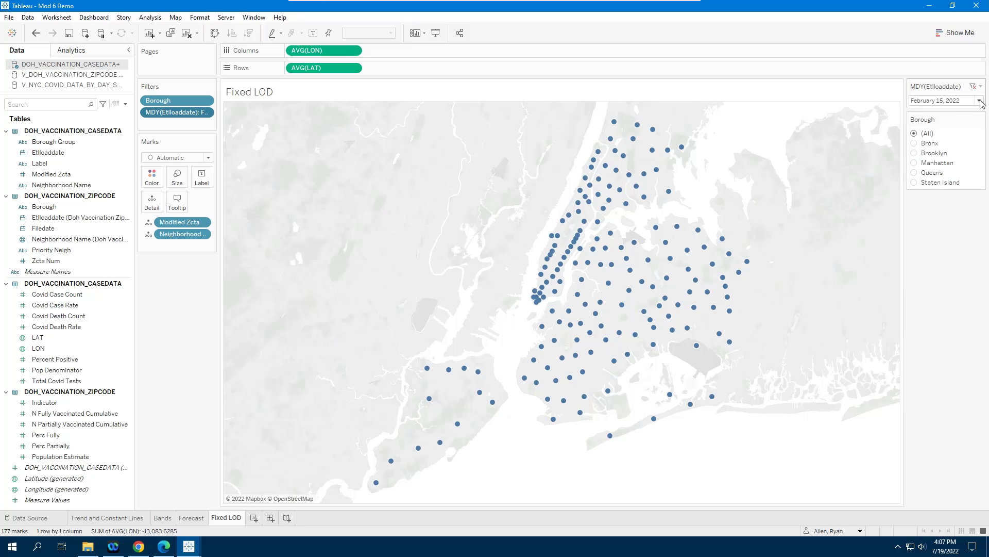
Step: Remove the "All" value option from the date filter control
left_click(982, 88)
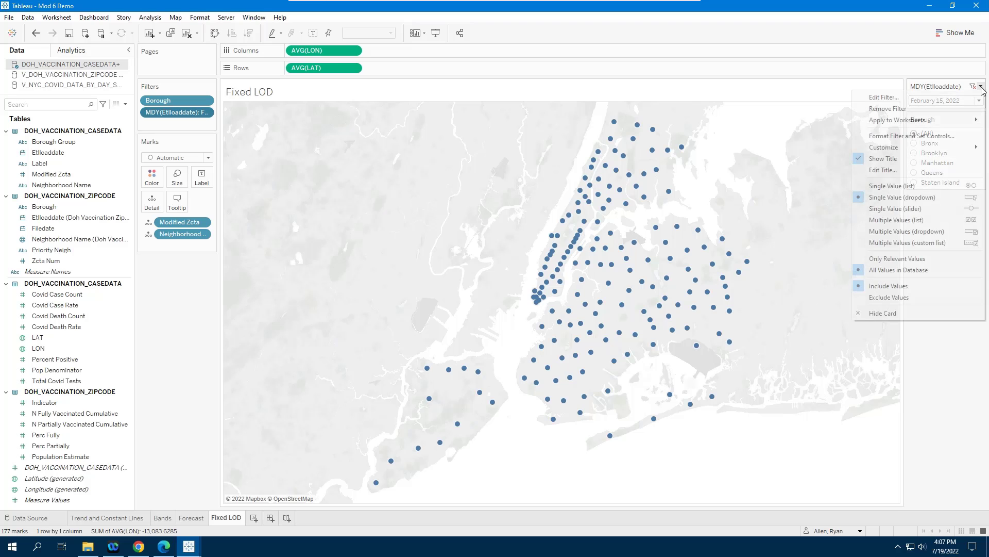
mouse_move(922, 153)
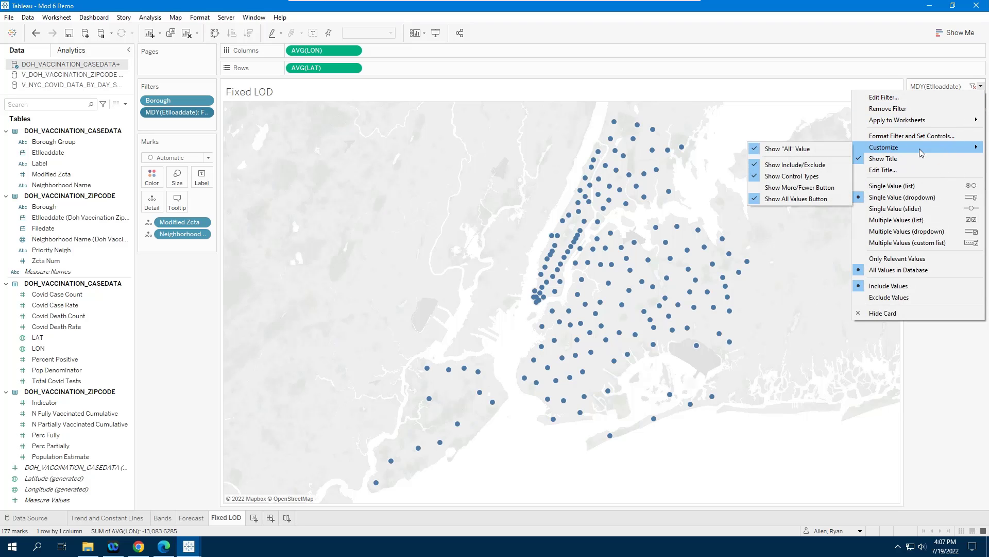
left_click(792, 151)
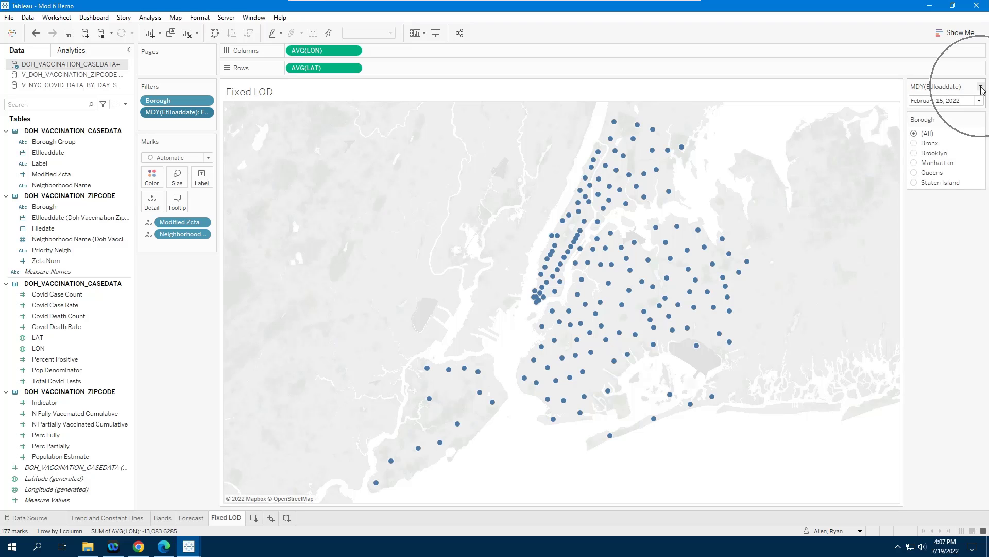
Step: Retitle the date filter control "As of Date"
left_click(982, 87)
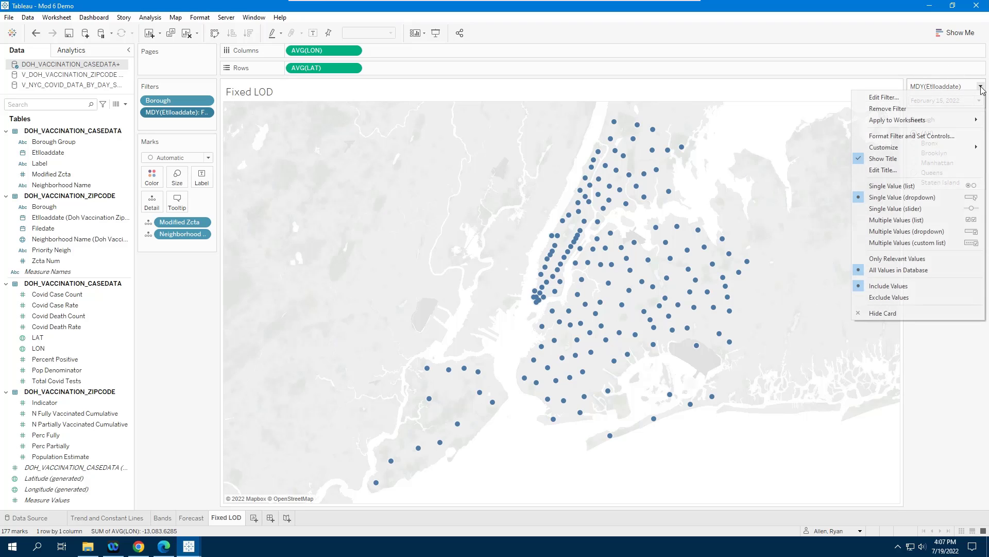
left_click(886, 170)
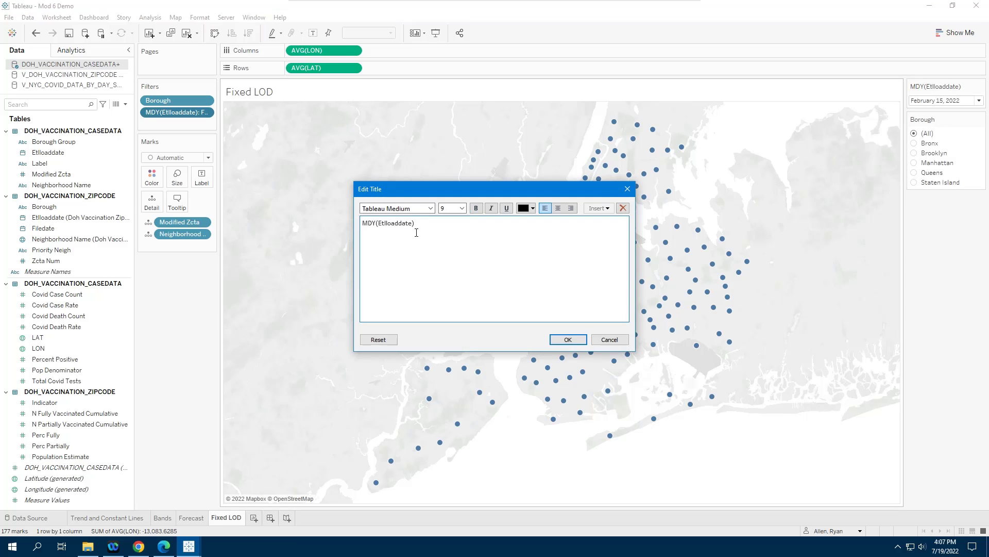
key("ctrl+a")
type("A")
left_click(568, 339)
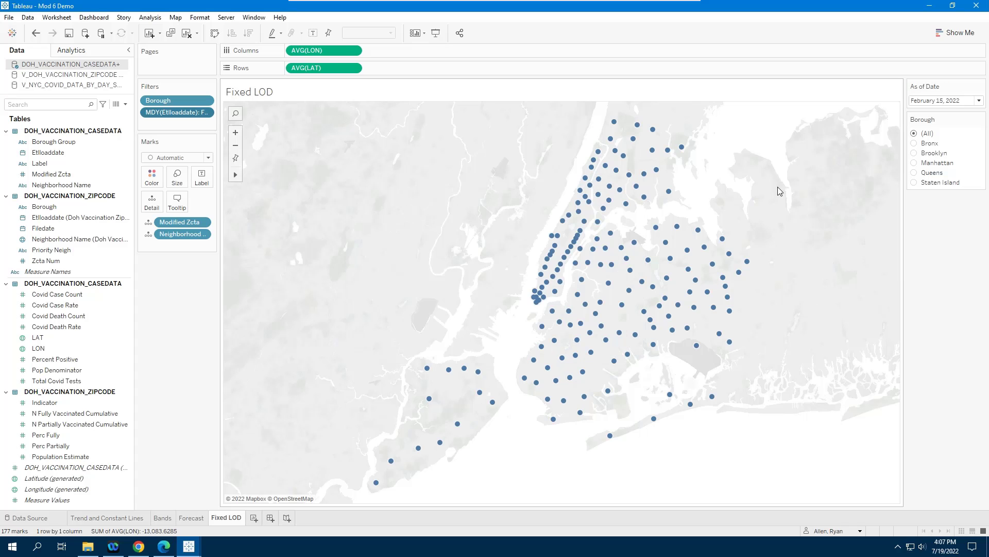
Step: Size the map marks by the sum of Covid Death Count
left_click(980, 101)
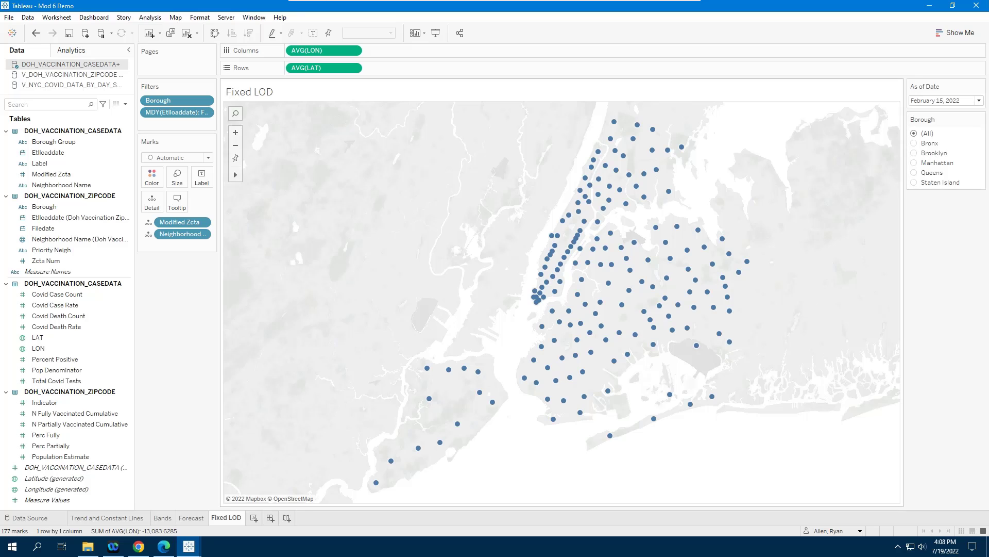
left_click(80, 316)
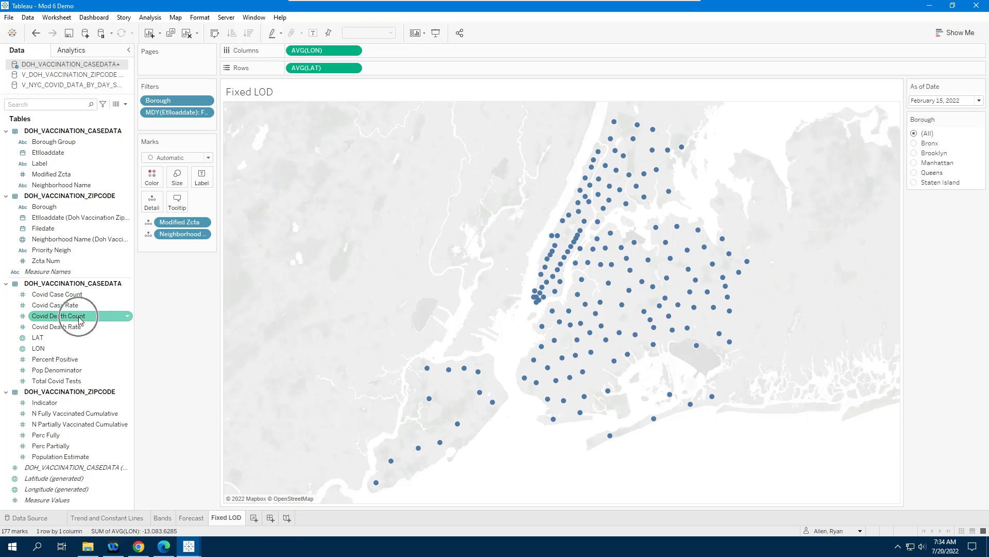
left_click_drag(80, 317, 179, 183)
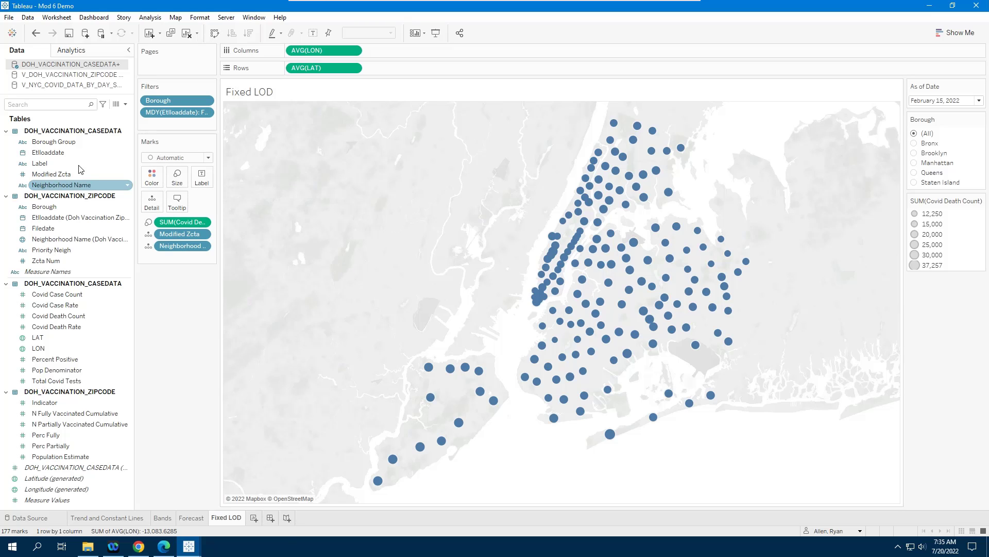
Step: Color the map marks by Borough and give them a dark border
left_click_drag(48, 211, 151, 183)
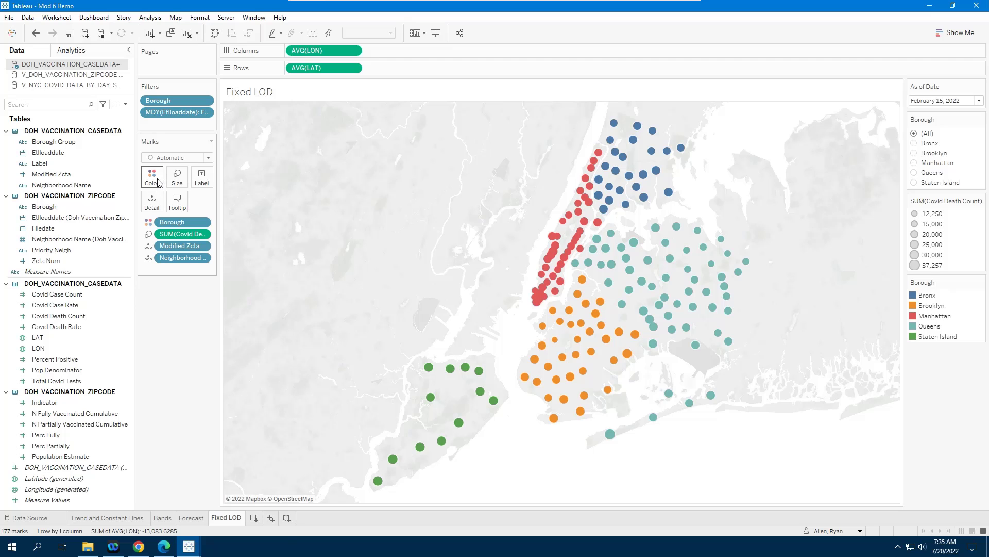
left_click(155, 178)
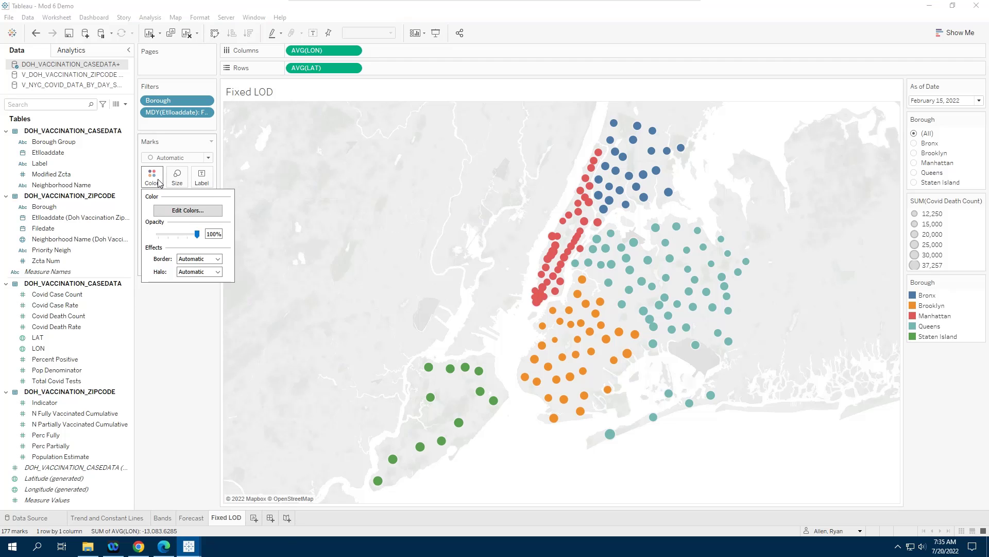
left_click(203, 261)
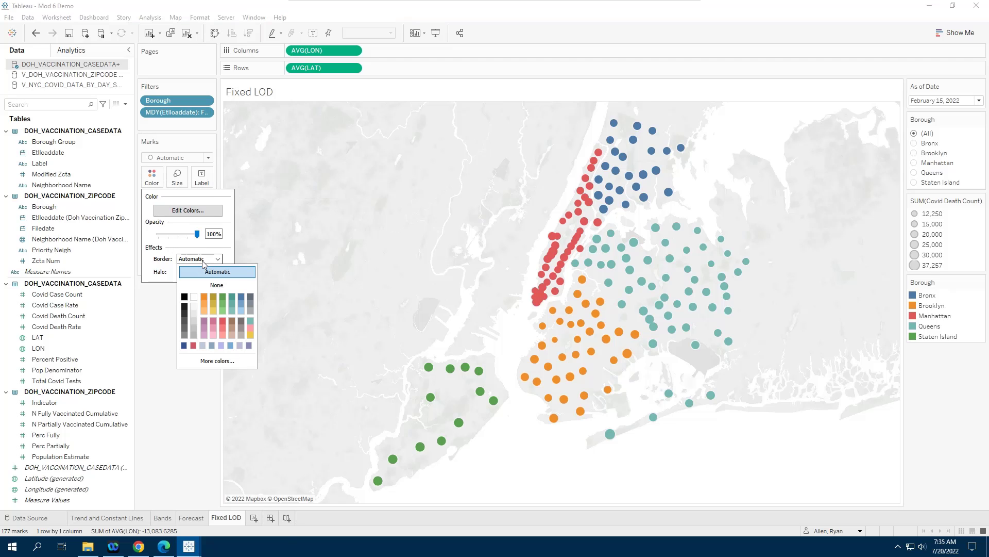
left_click(185, 307)
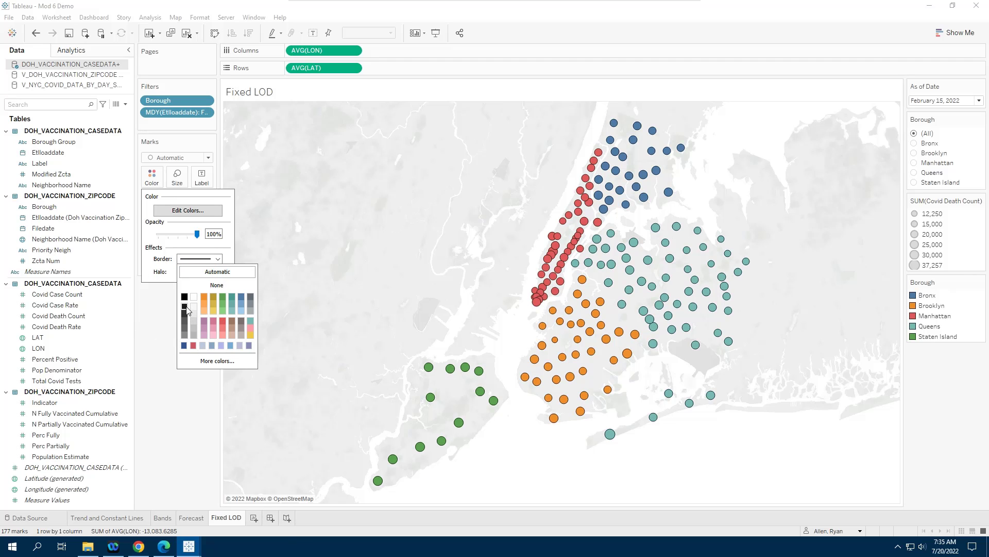
left_click(163, 377)
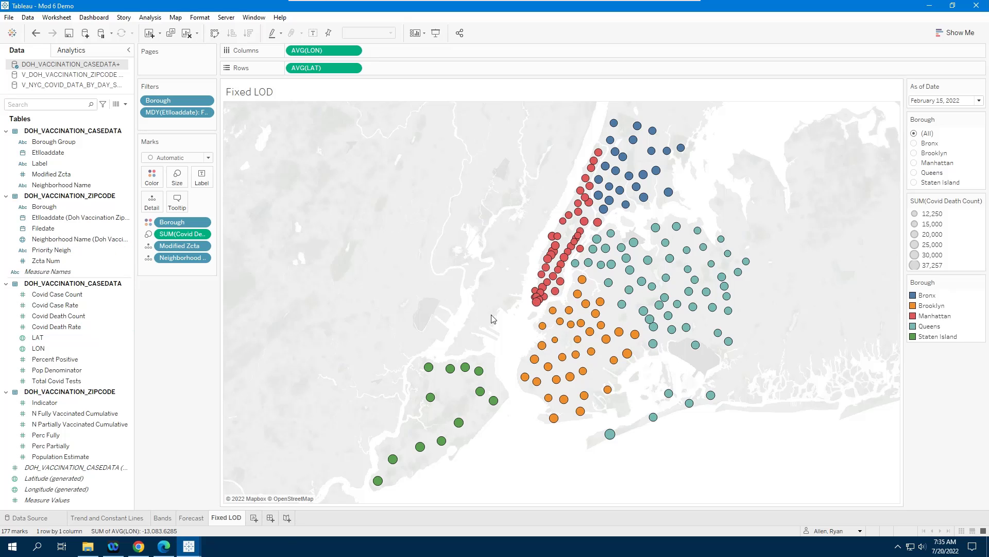
Step: Examine the tooltips of Staten Island zip code marks
mouse_move(541, 332)
mouse_move(555, 315)
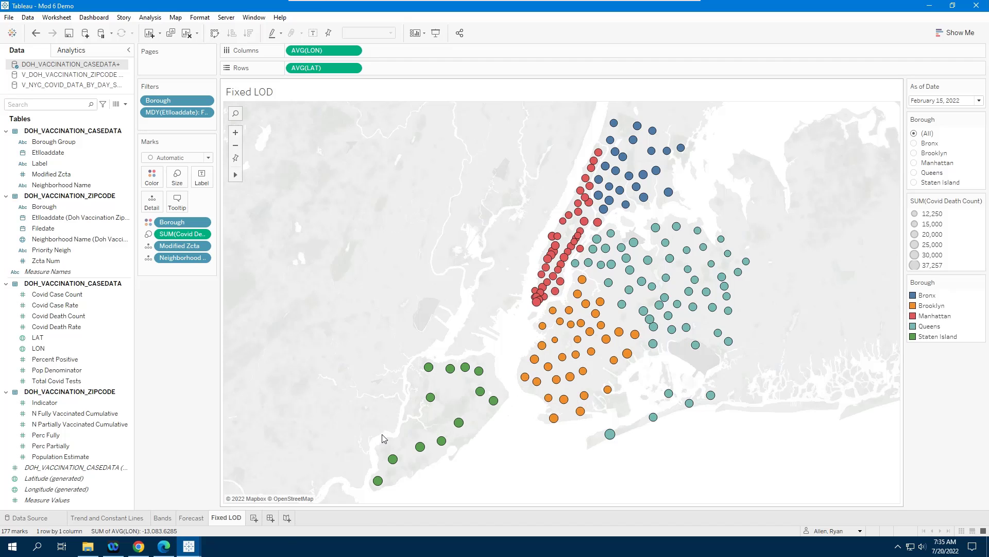
mouse_move(394, 462)
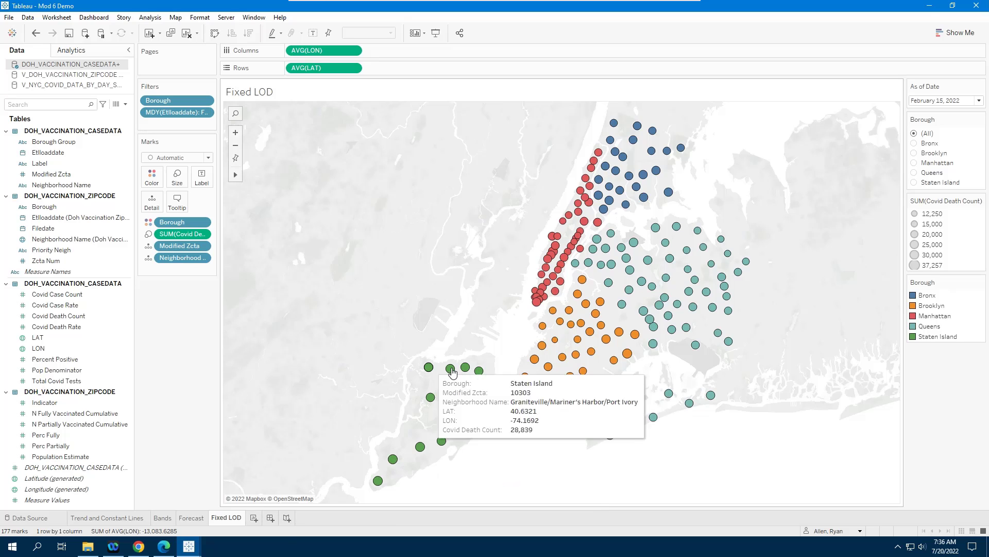
mouse_move(488, 391)
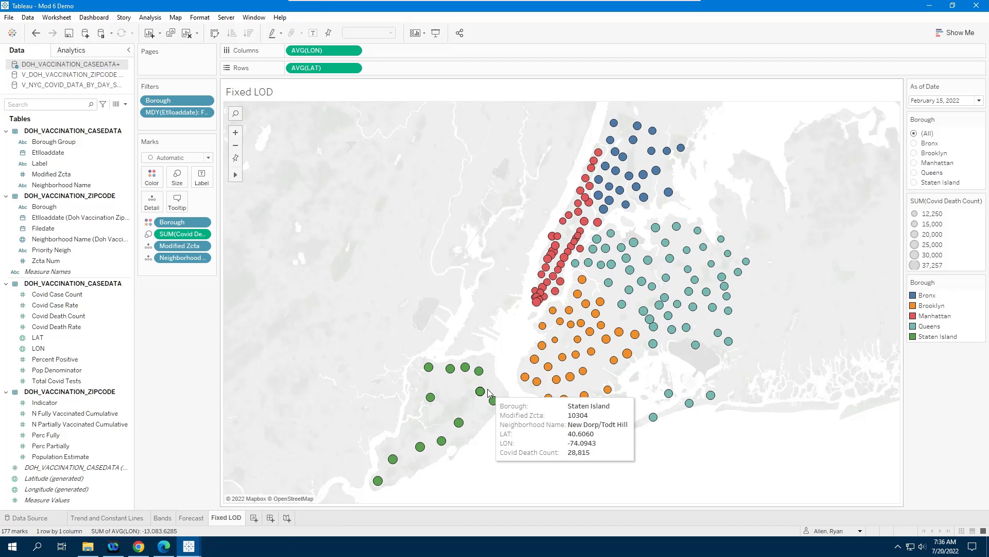
mouse_move(456, 381)
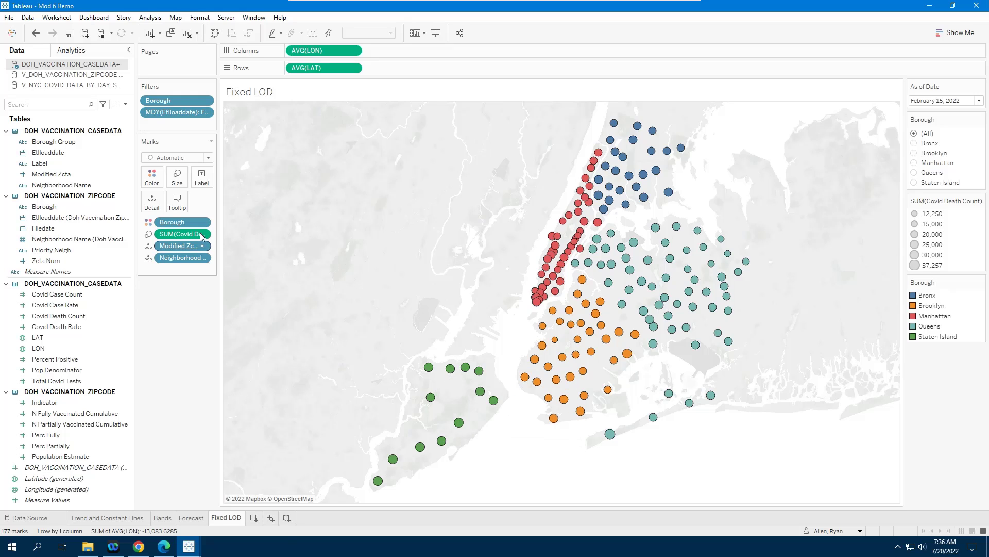
Step: Create a new calculated field named Borough Total Deaths
left_click_drag(220, 231, 252, 231)
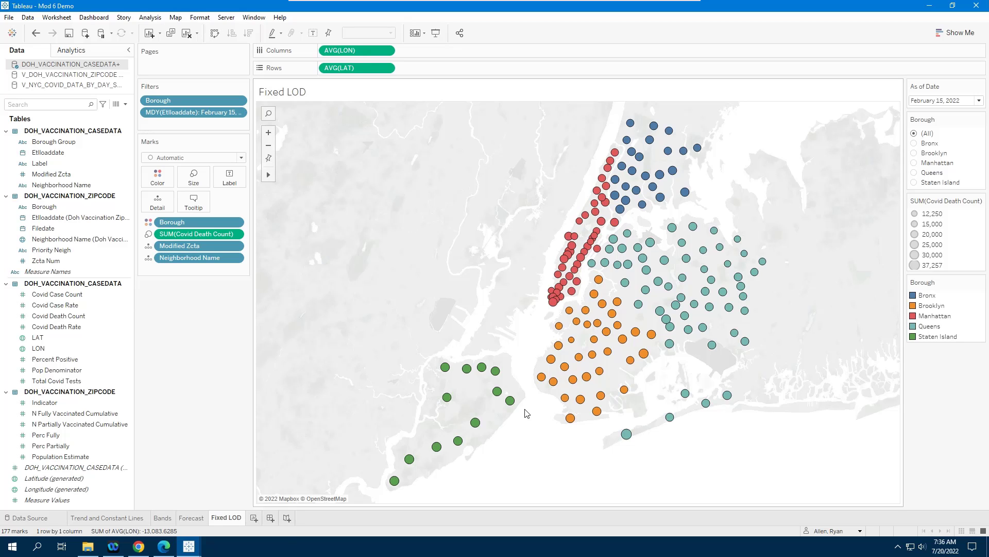
left_click(126, 105)
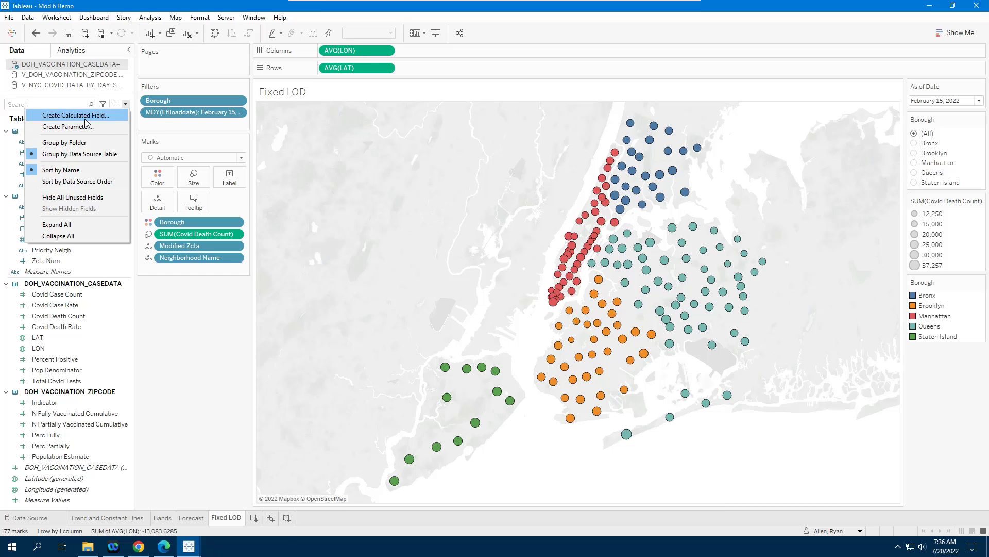
left_click(82, 115)
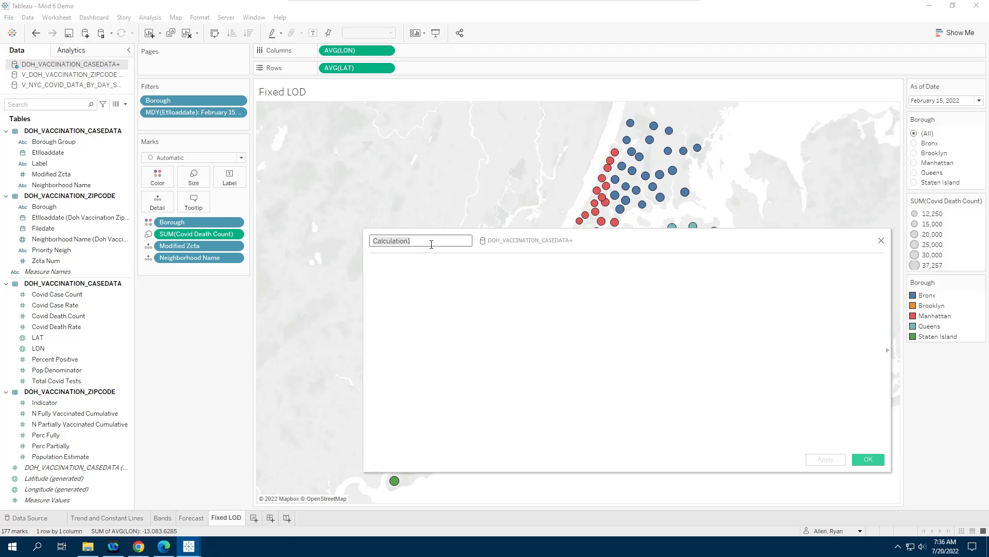
type("Borough Total DeathsF")
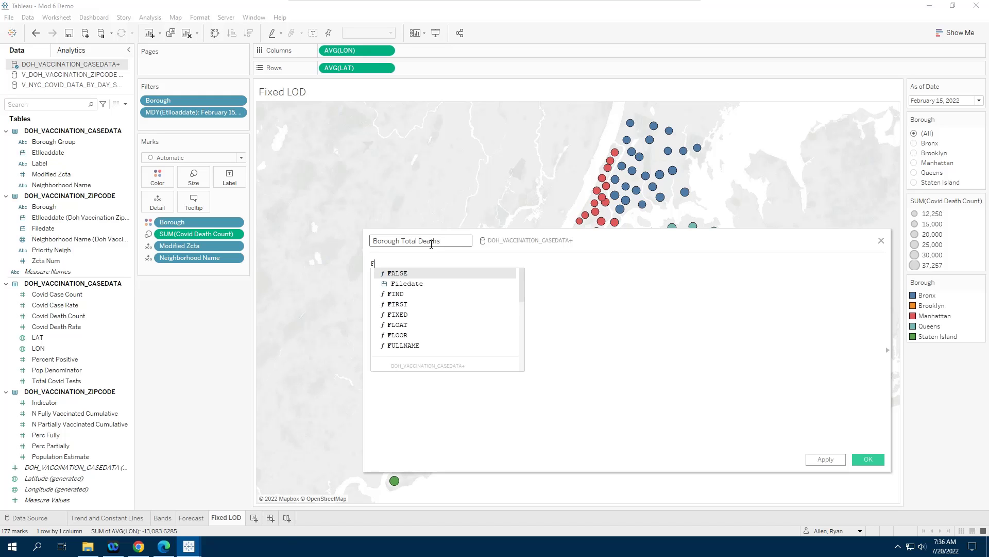
type("IX")
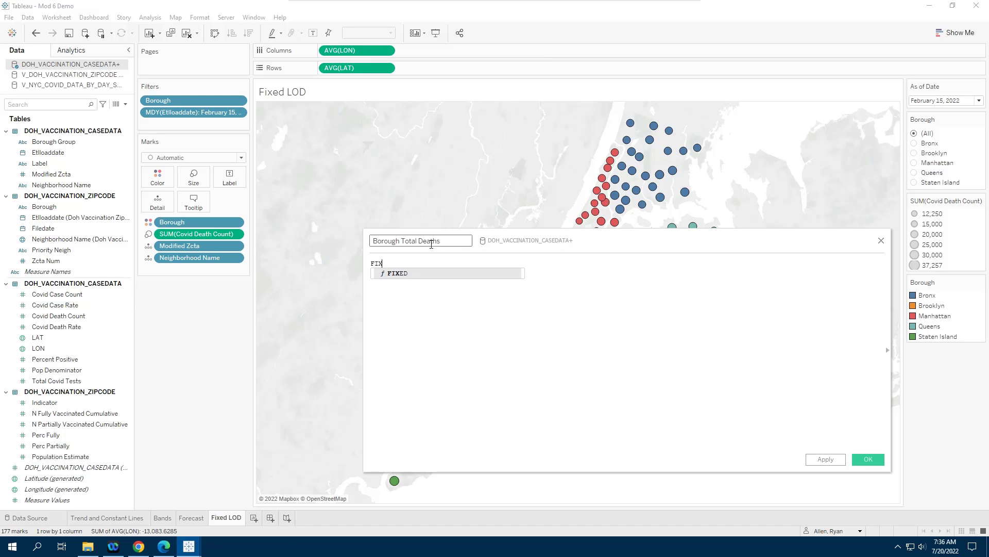
Step: Enter the formula { FIXED [Borough], [Etlloaddate]: SUM([Covid Death Count])} and save the calculation
key("Return")
scroll(438, 335, "up", 3, "ctrl")
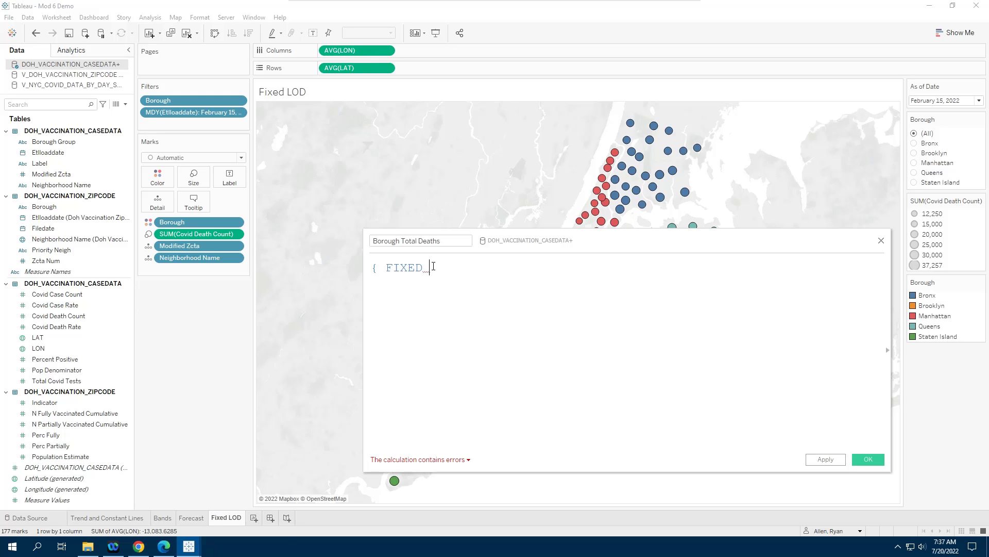
type("[Bo")
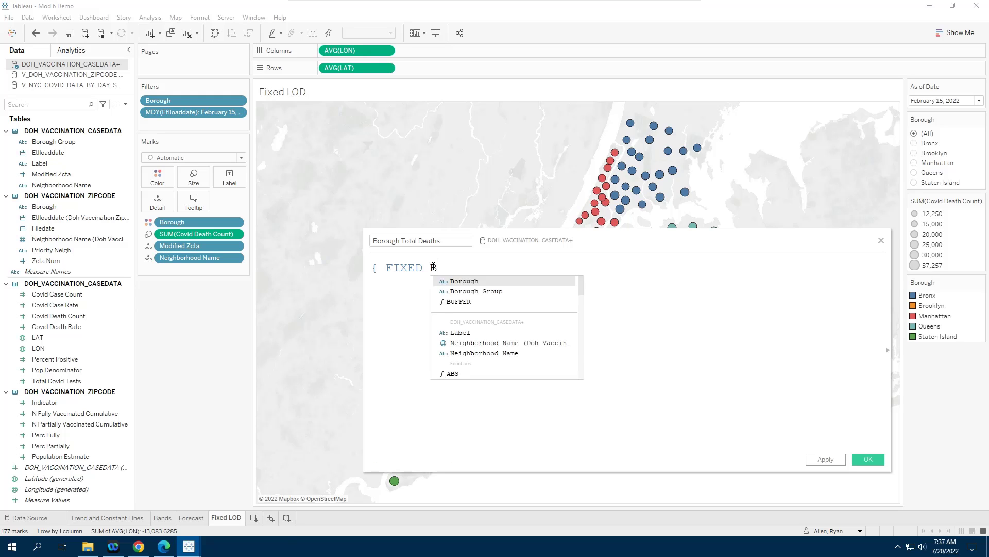
key("Return")
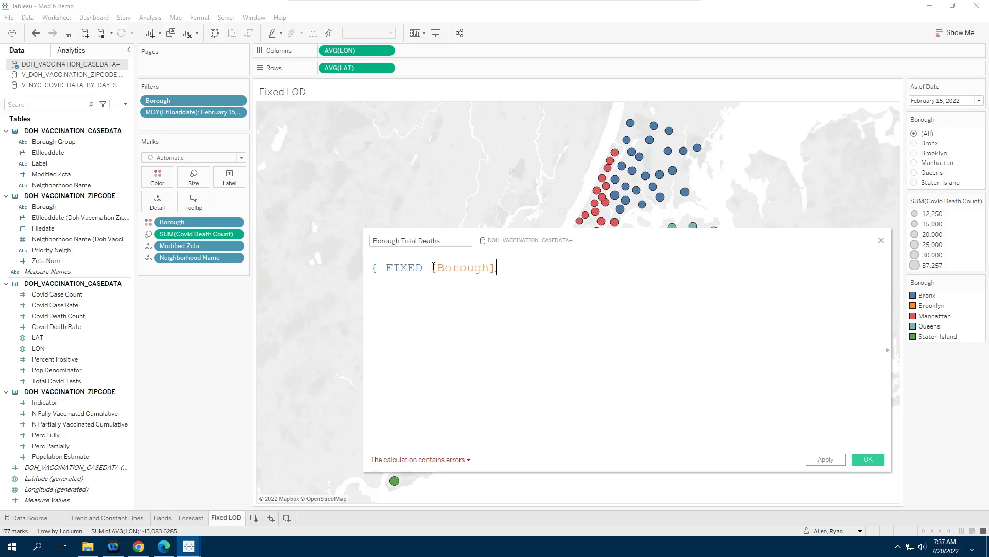
type(", ET")
key("Return")
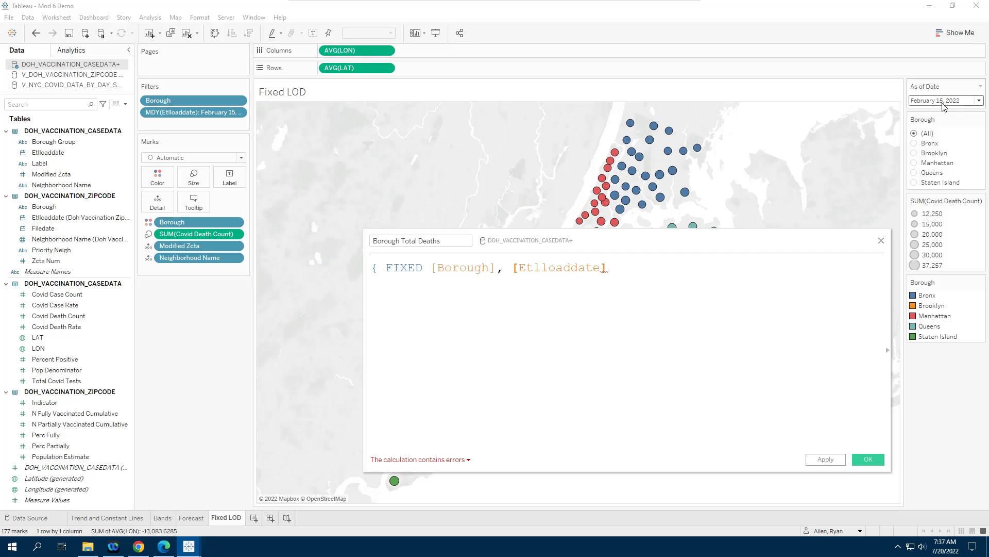
mouse_move(630, 155)
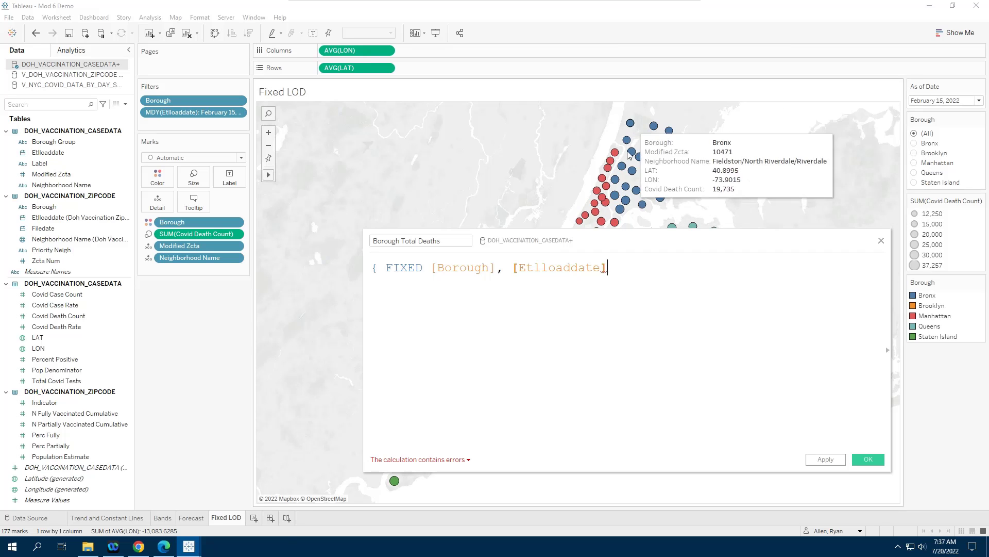
mouse_move(663, 200)
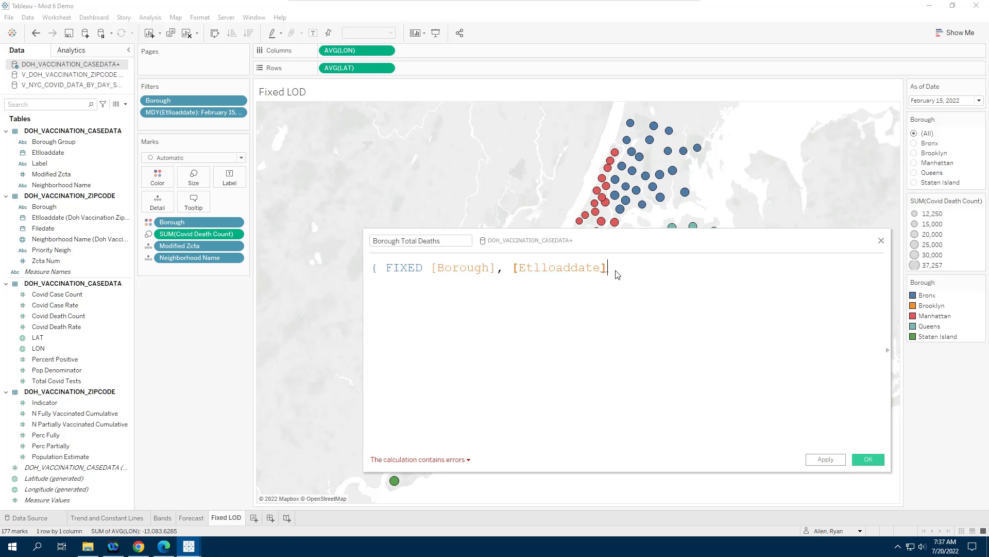
type(": SUM")
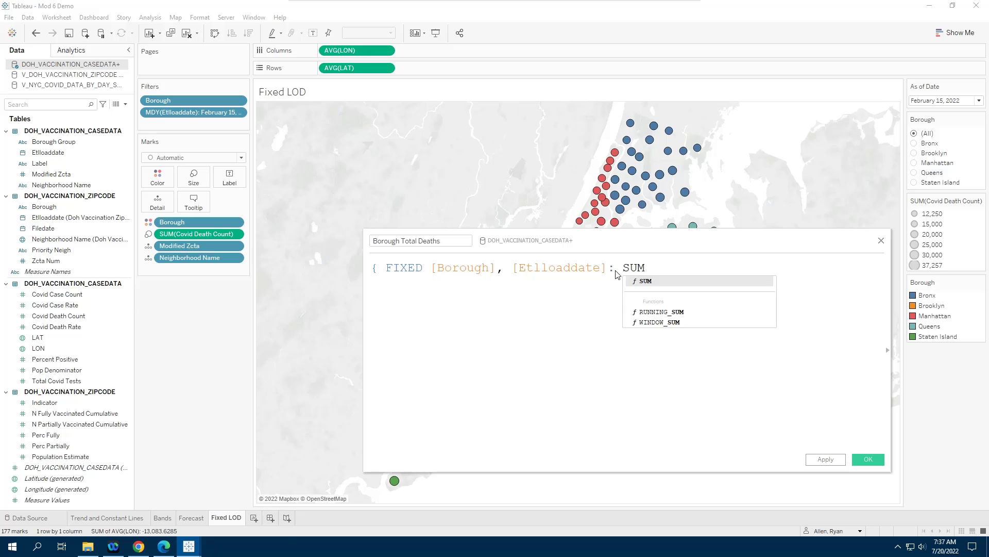
key("Return")
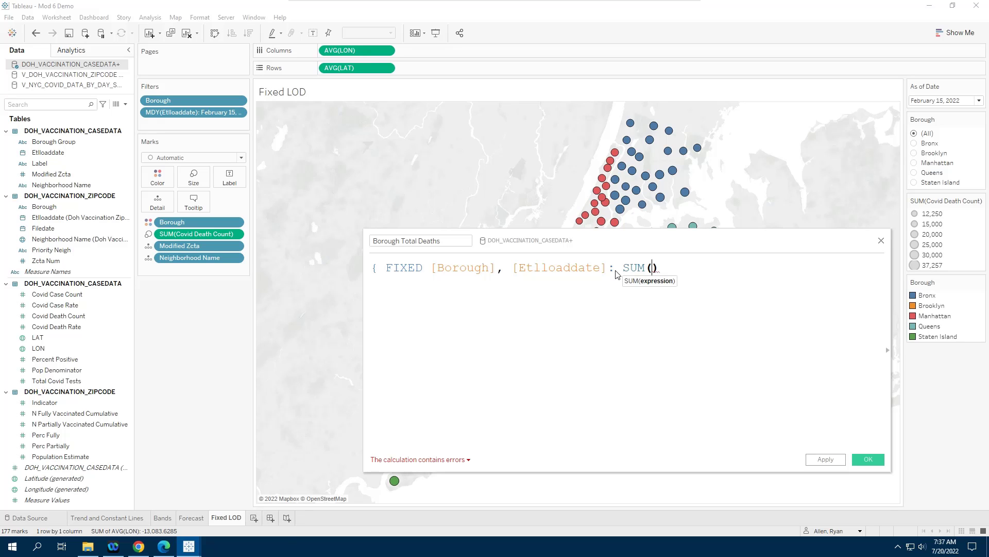
type("Covid de")
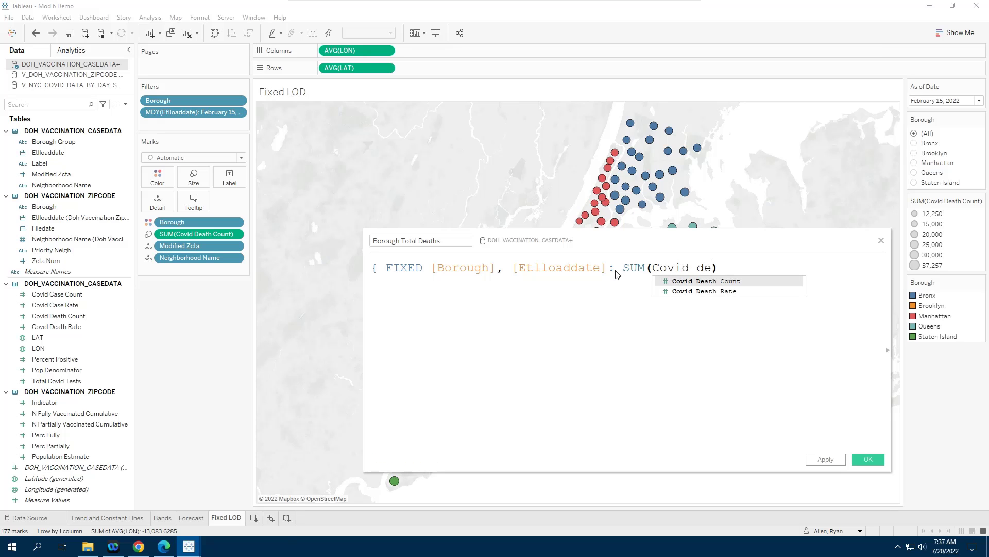
type("a")
key("Return")
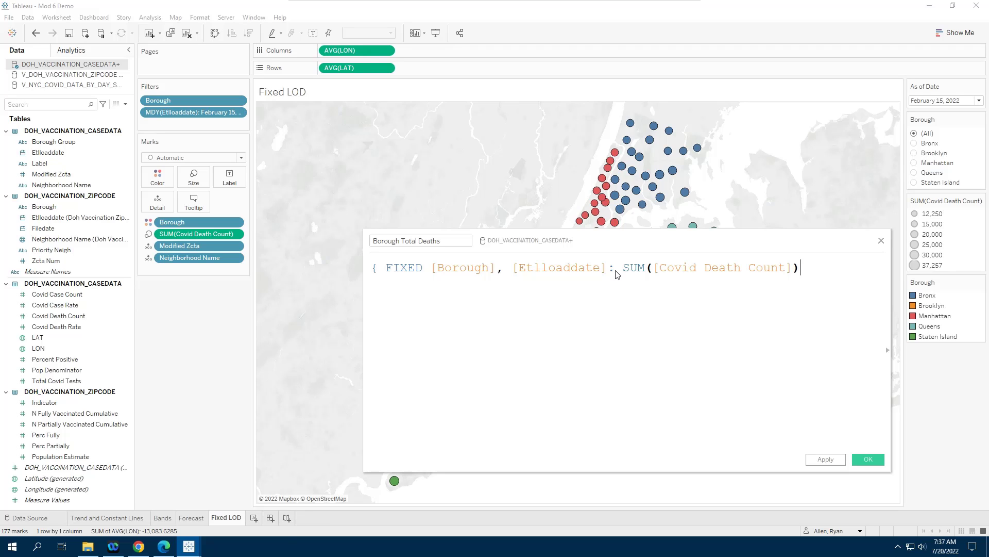
type("}")
key("ctrl")
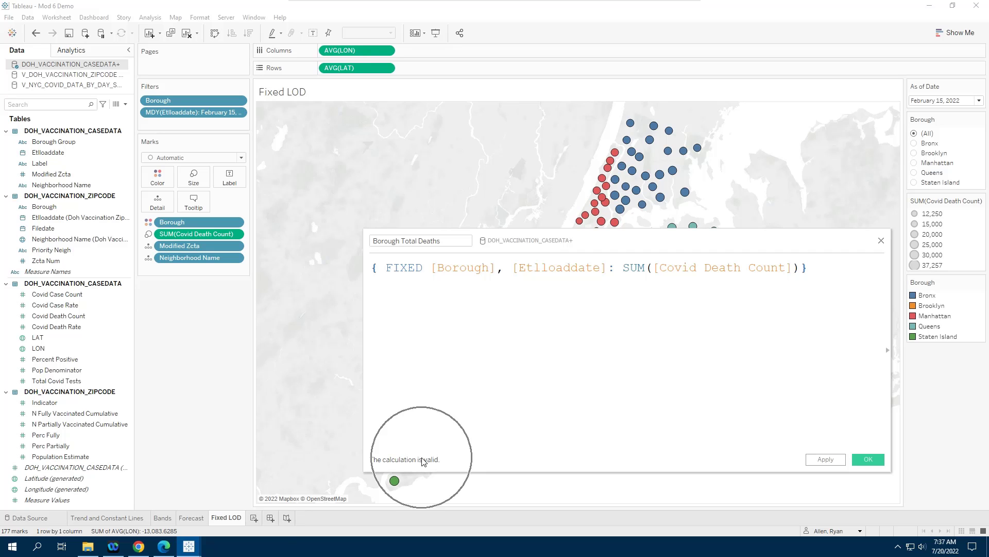
left_click(868, 460)
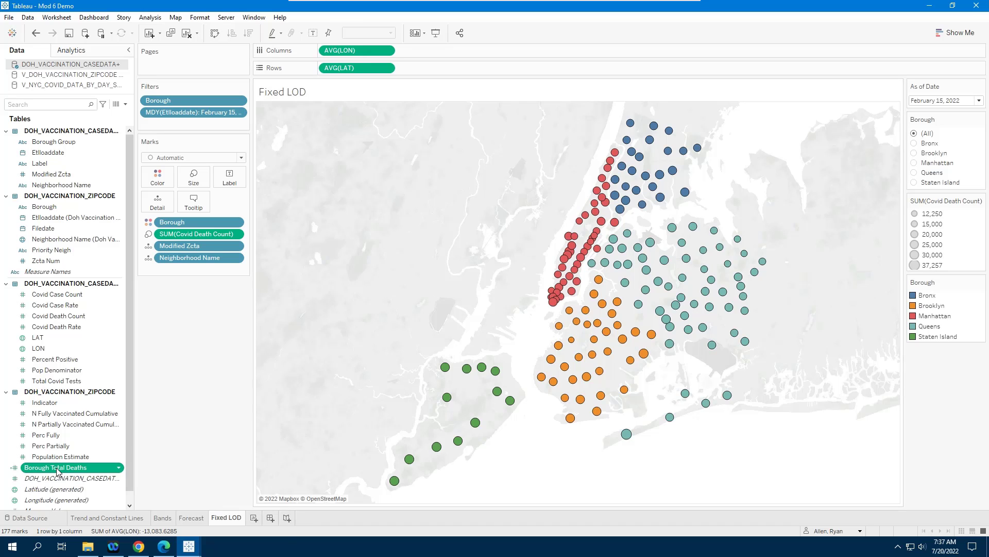
Step: Add Borough Total Deaths to the map marks' tooltip
key("ctrl")
key("ctrl")
left_click_drag(58, 475, 194, 205)
key("ctrl")
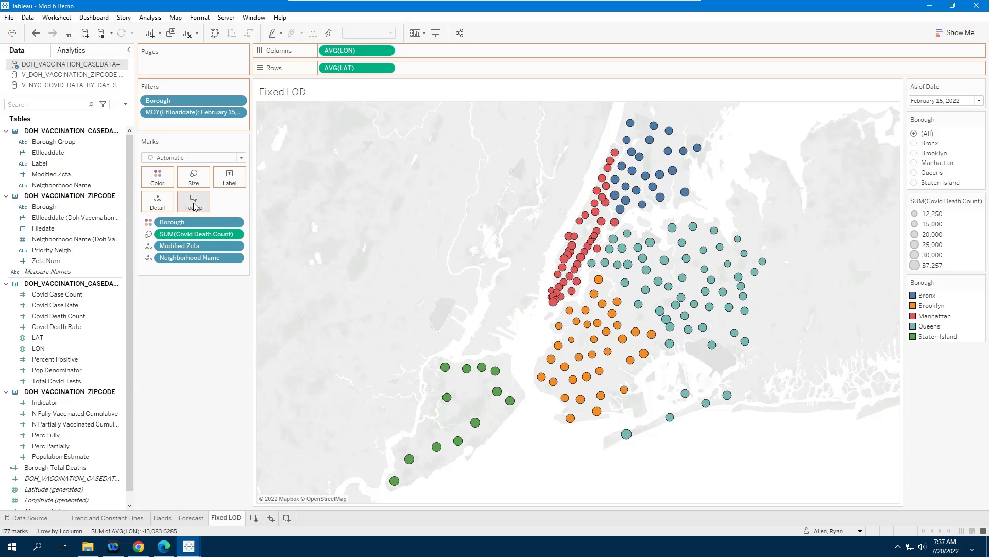
Step: Inspect the tooltips of marks in Brooklyn, Staten Island and Manhattan to compare borough totals
mouse_move(607, 336)
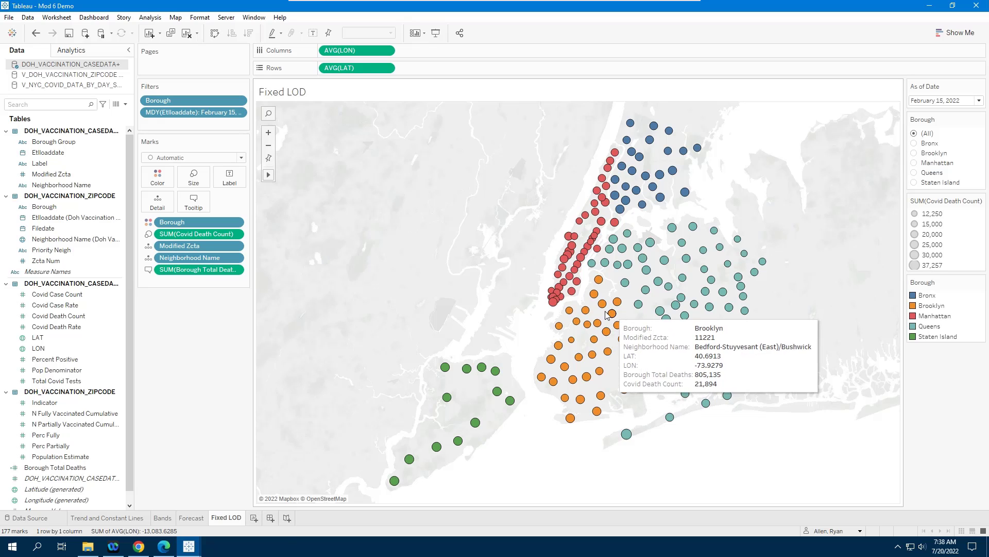
mouse_move(584, 316)
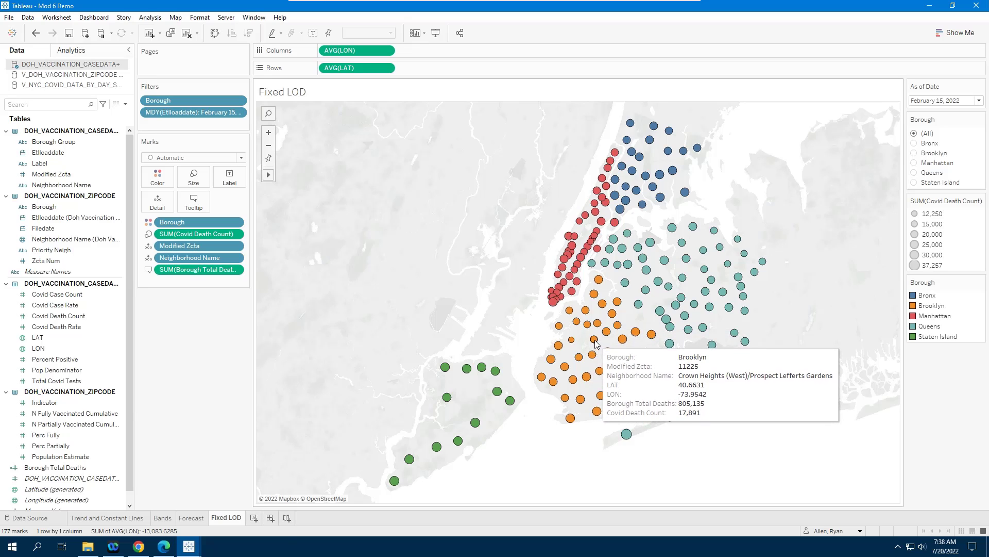
mouse_move(587, 367)
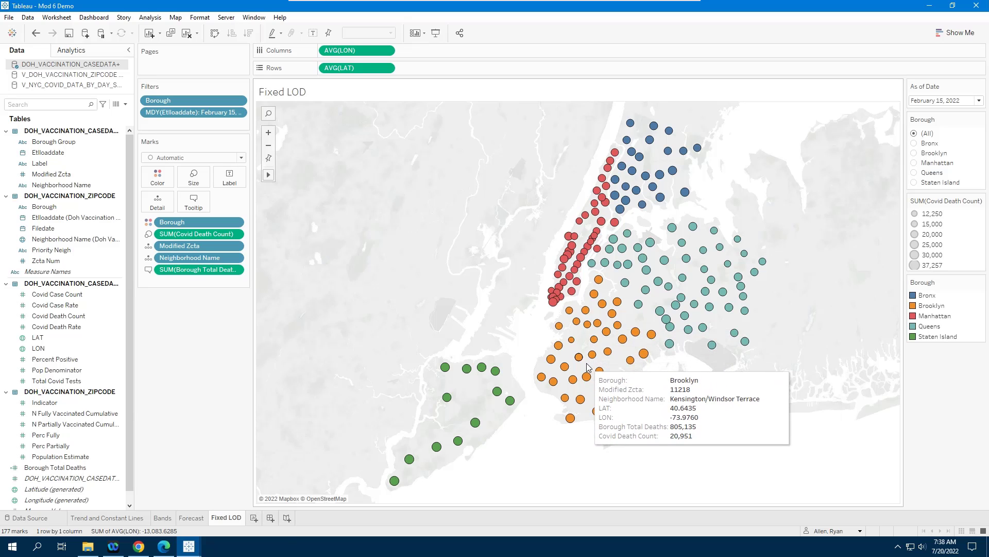
mouse_move(497, 392)
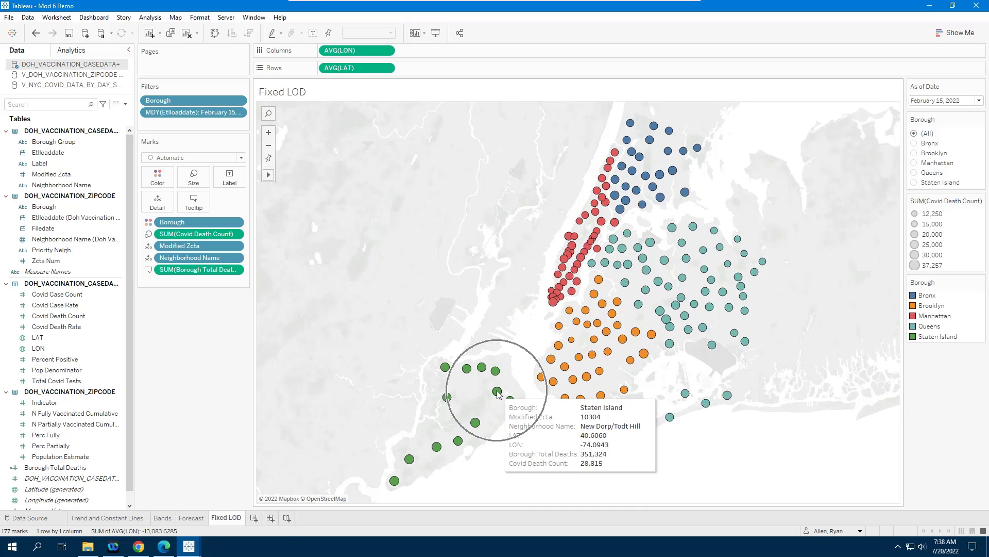
left_click(497, 392)
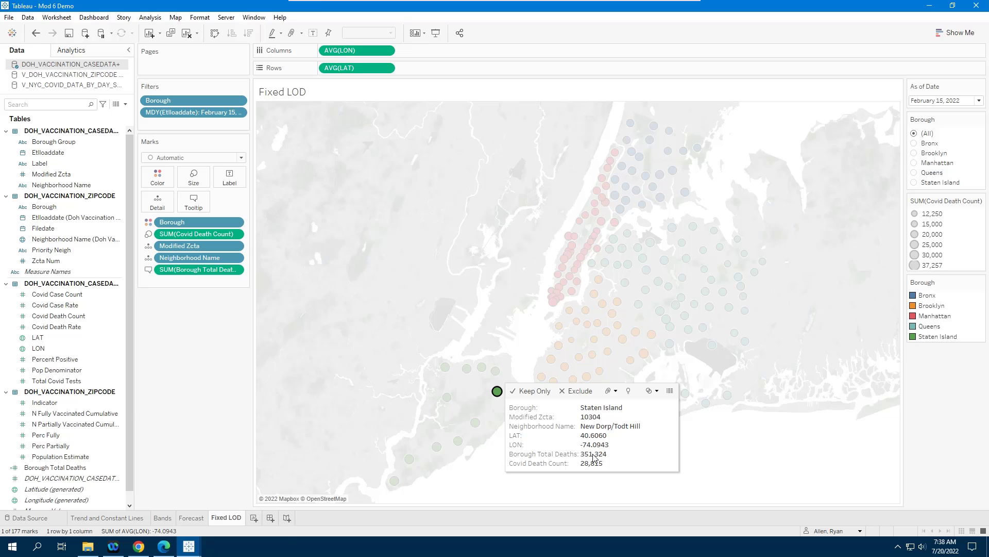
left_click(500, 395)
mouse_move(571, 293)
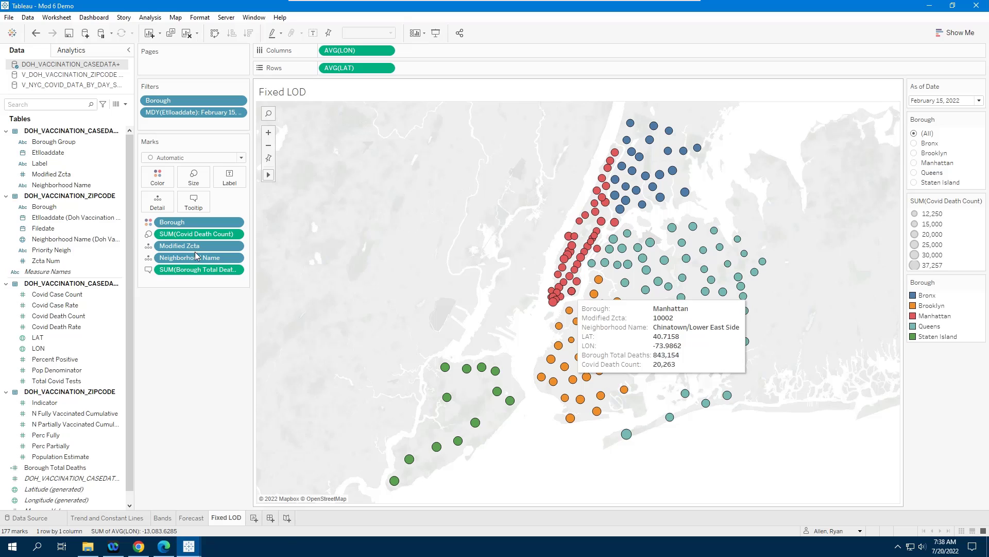
right_click(168, 270)
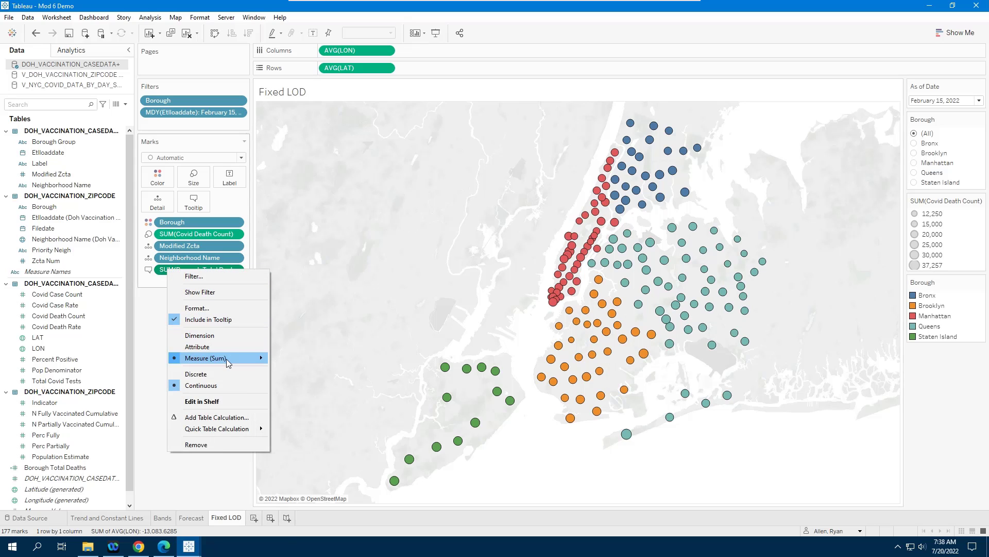
mouse_move(227, 358)
left_click(302, 371)
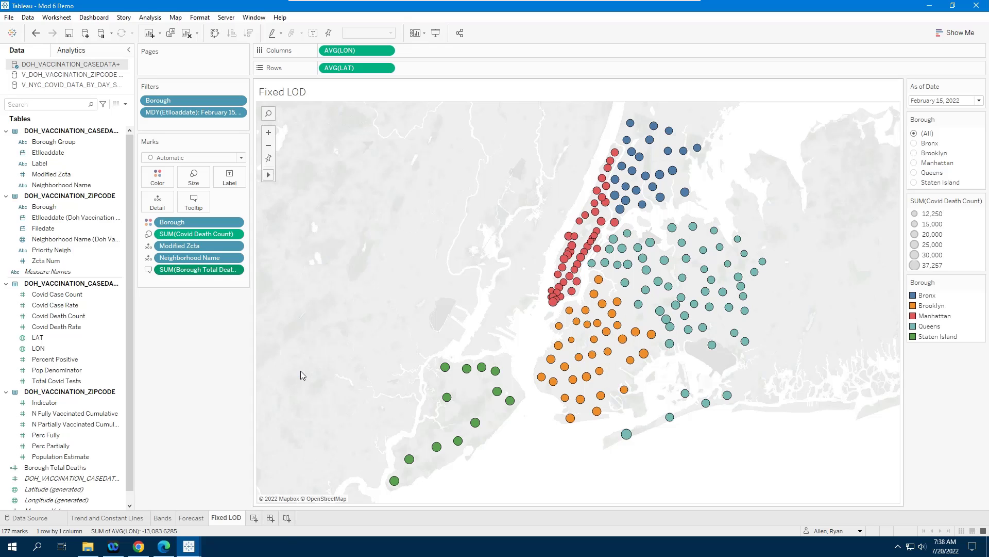
Step: Inspect the Financial District and East Harlem mark tooltips, then undo the change of Borough Total Deaths to average
mouse_move(556, 302)
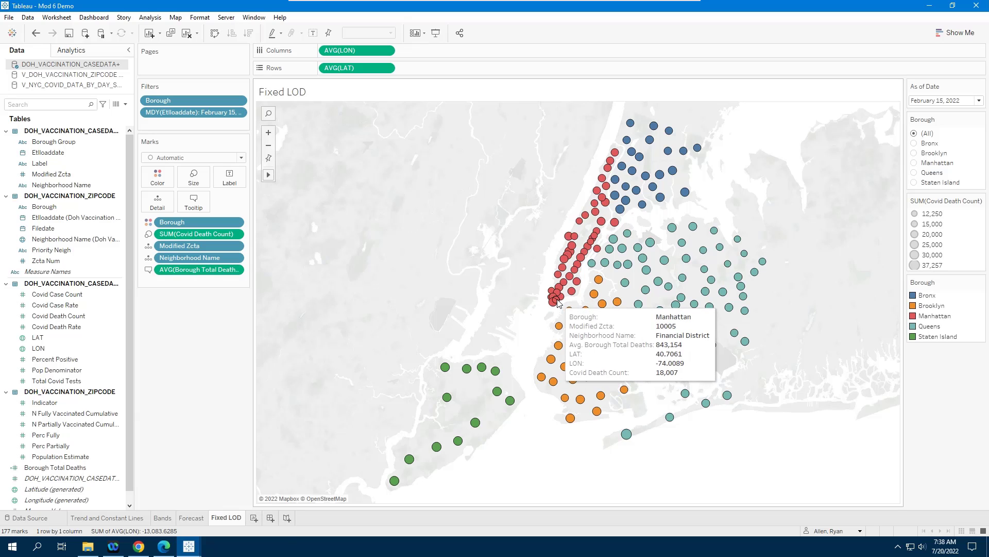
left_click(557, 301)
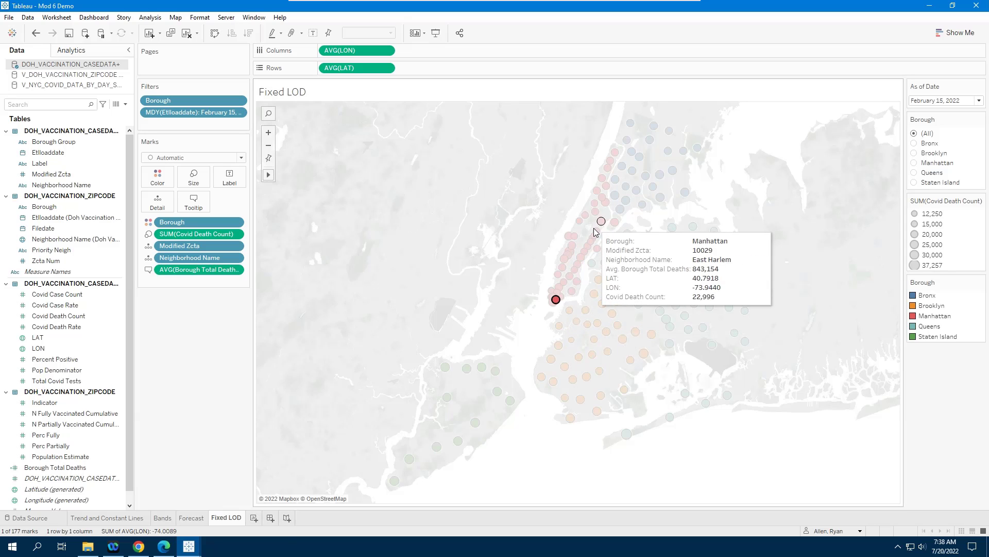
mouse_move(602, 222)
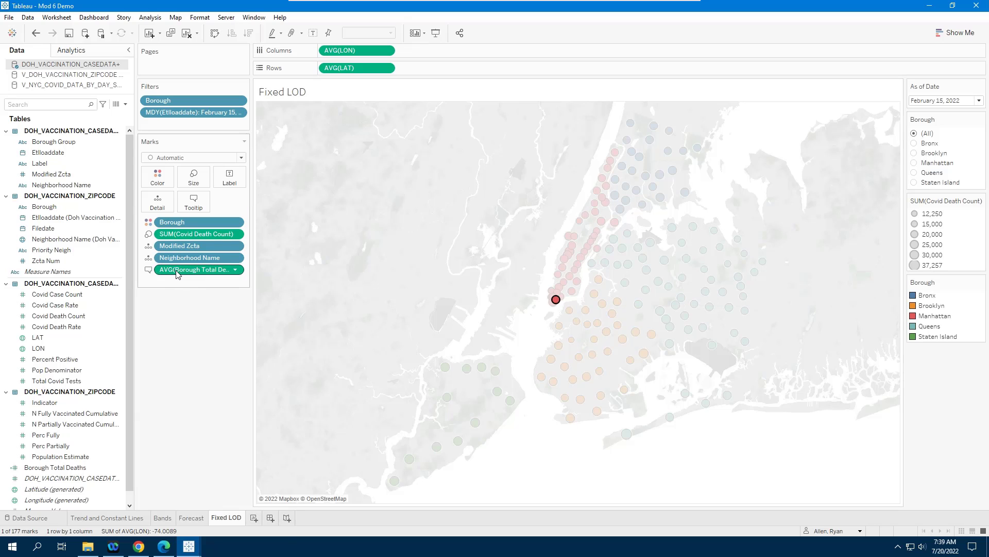
mouse_move(560, 304)
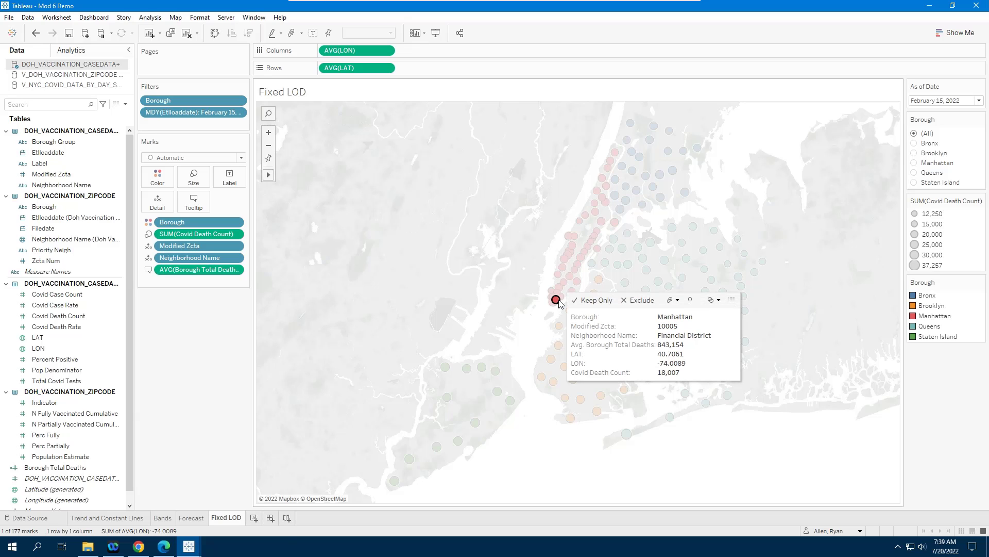
left_click(559, 302)
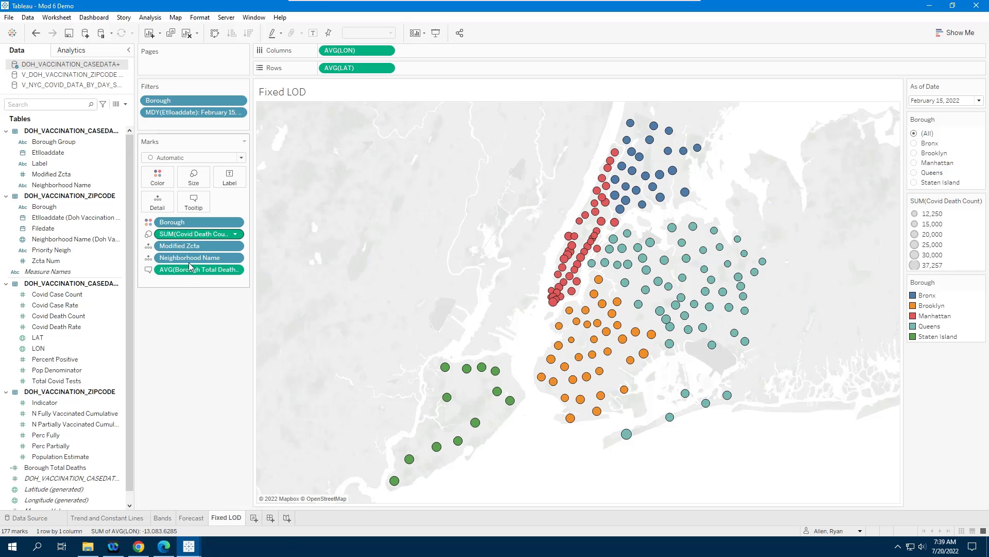
left_click(36, 32)
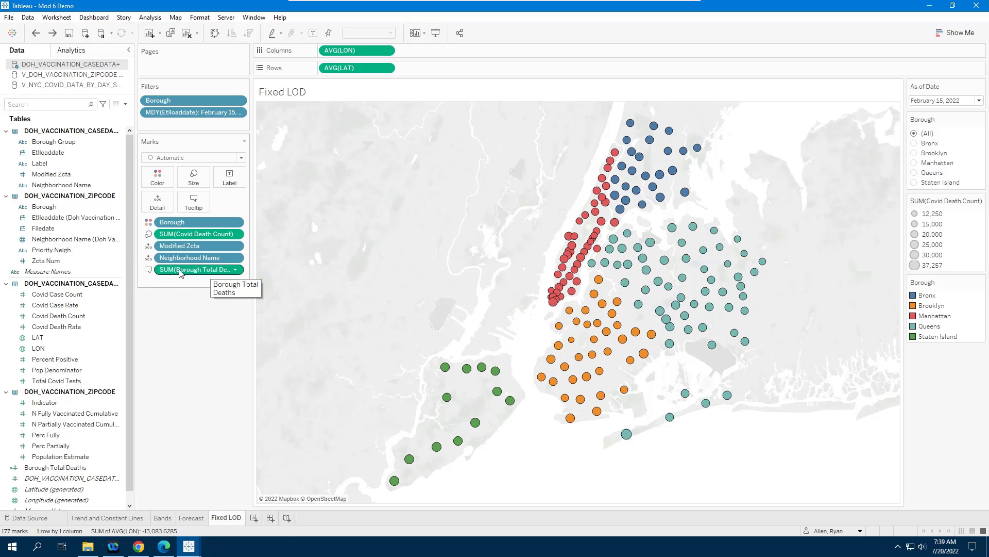
Step: Create a new calculated field named Percent of Total Borough Deaths
left_click(126, 105)
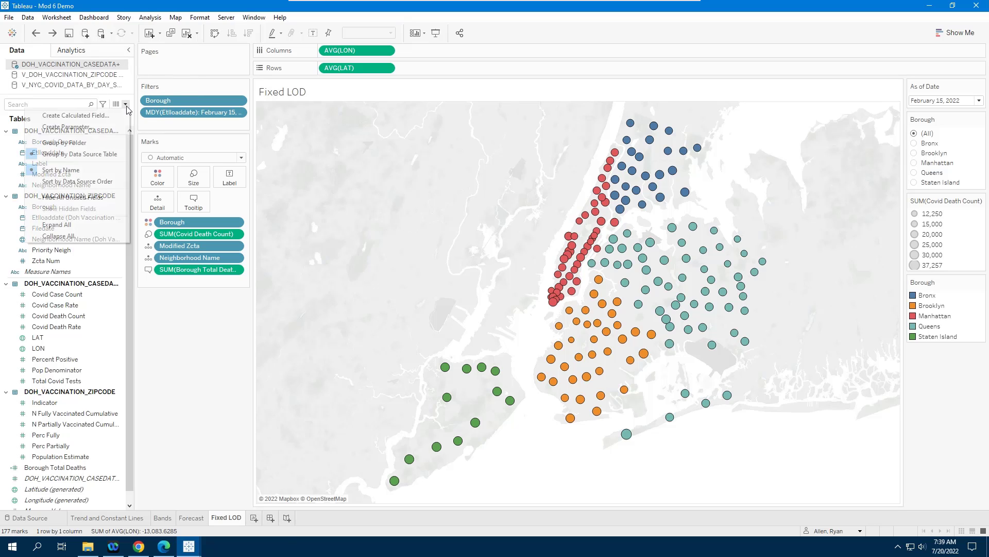
left_click(84, 116)
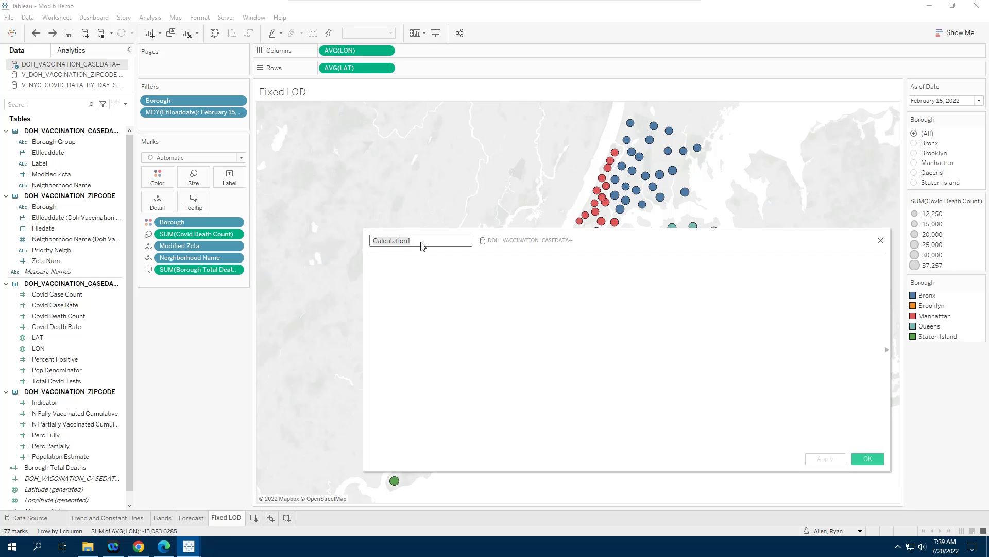
type("Percent of Total Borough Deaths")
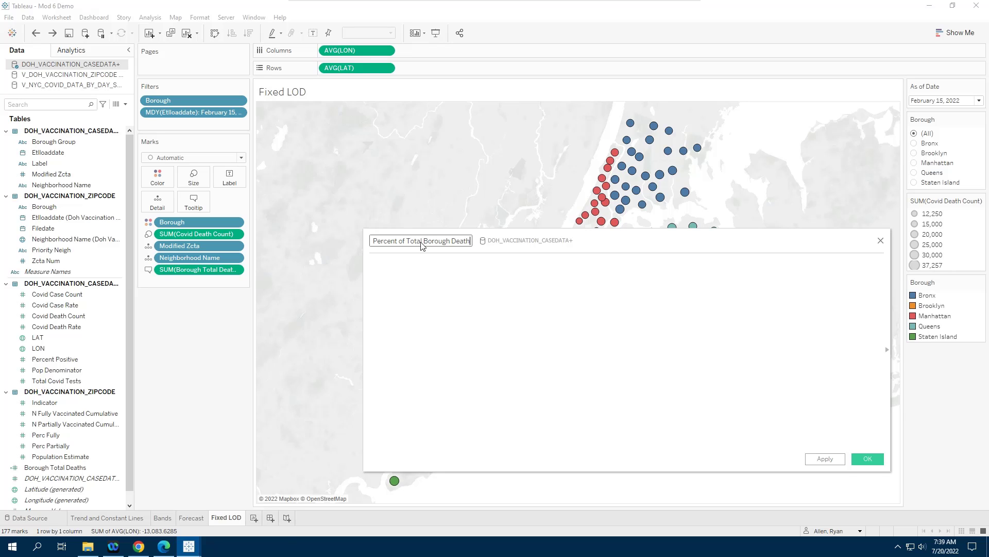
Step: Enter the formula SUM([Covid Death Count])/[Borough Total Deaths] in the calculation
key("Tab")
type("SU")
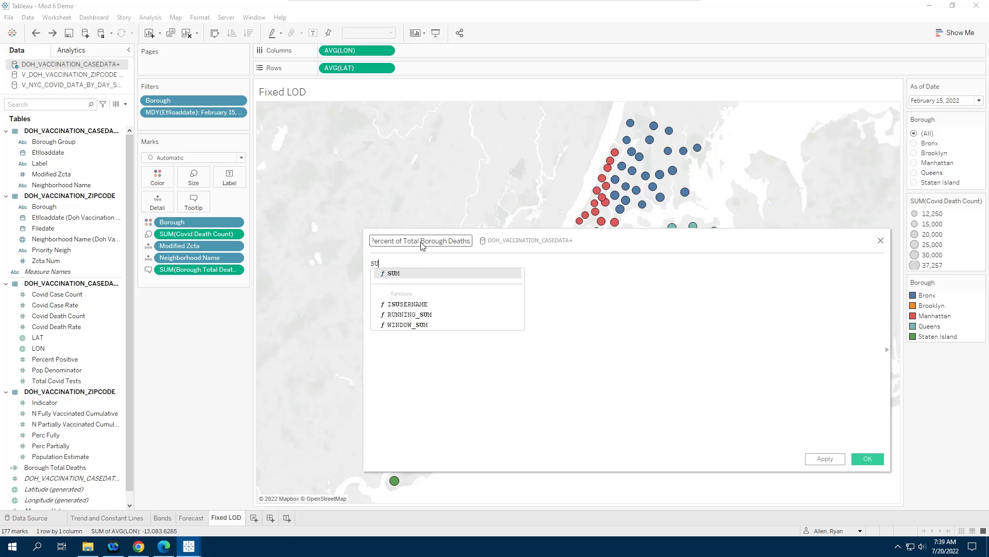
type("M(COVI")
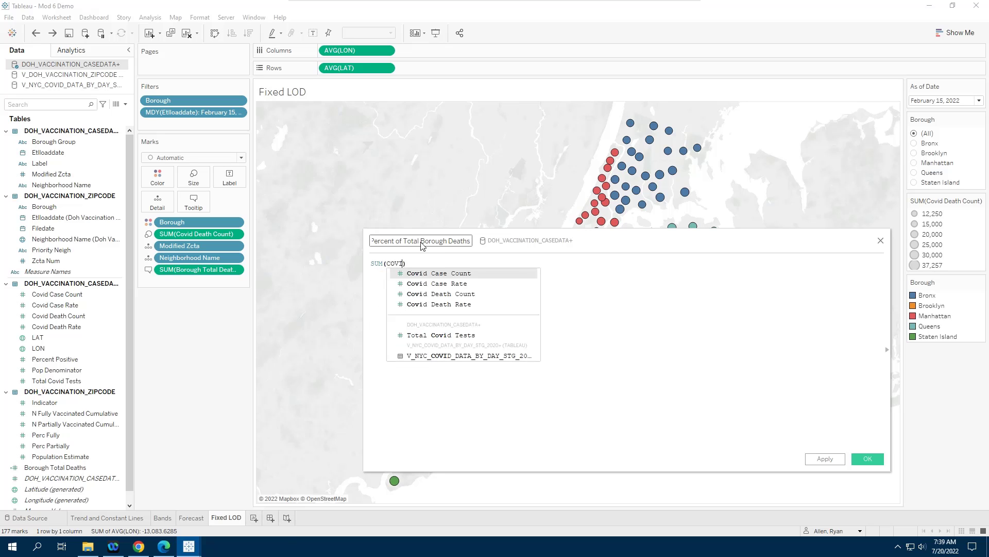
key("Down")
key("Down")
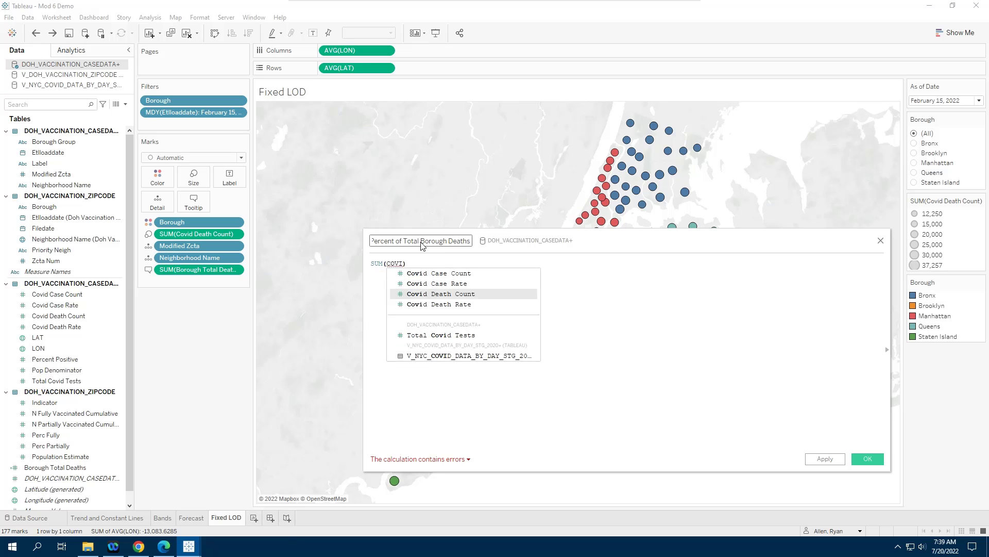
key("Return")
type("/")
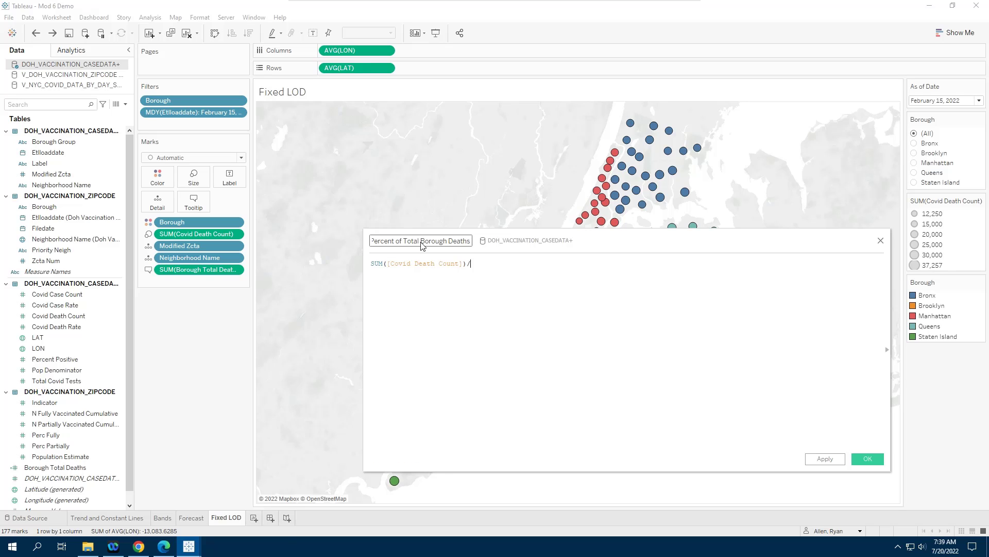
scroll(524, 364, "up", 4, "ctrl")
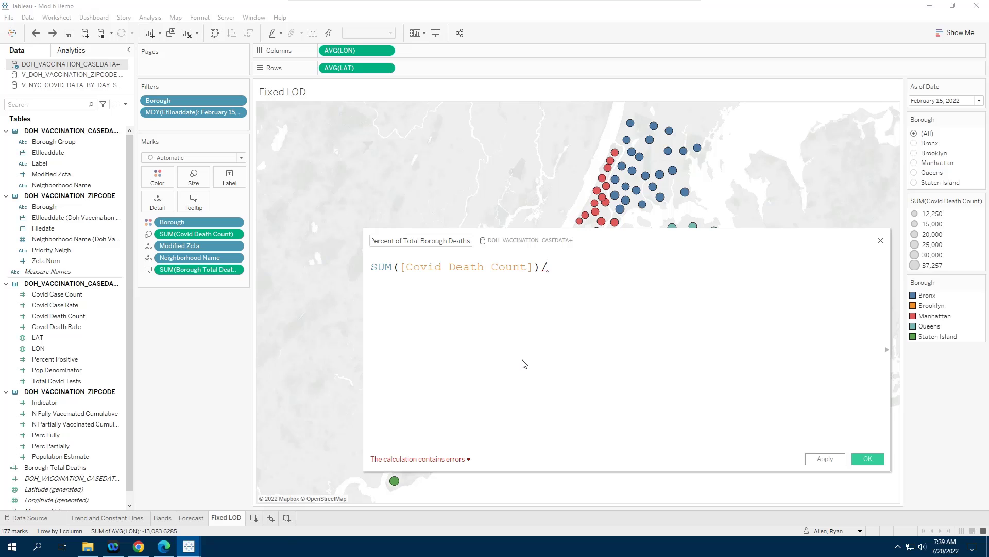
type("borough")
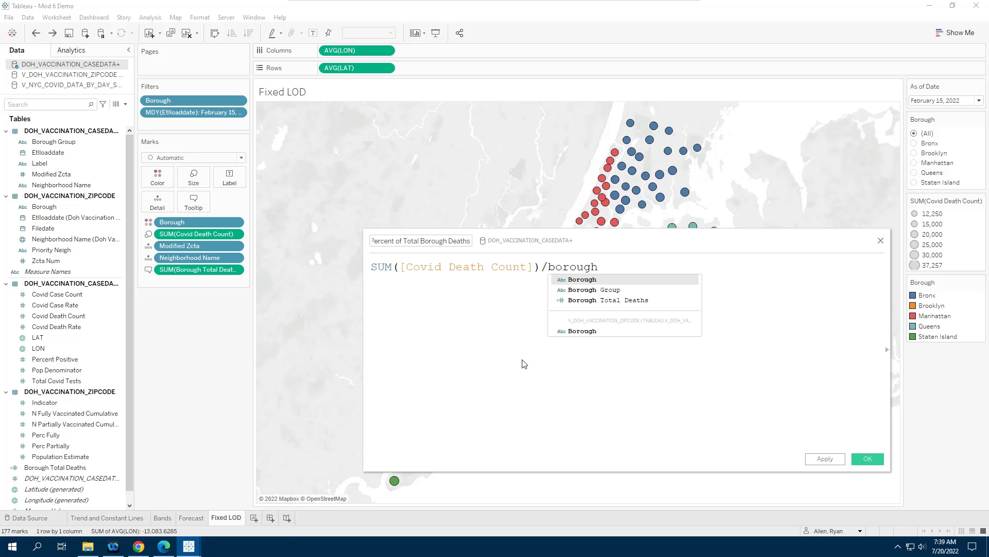
key("Down")
key("Down")
key("Return")
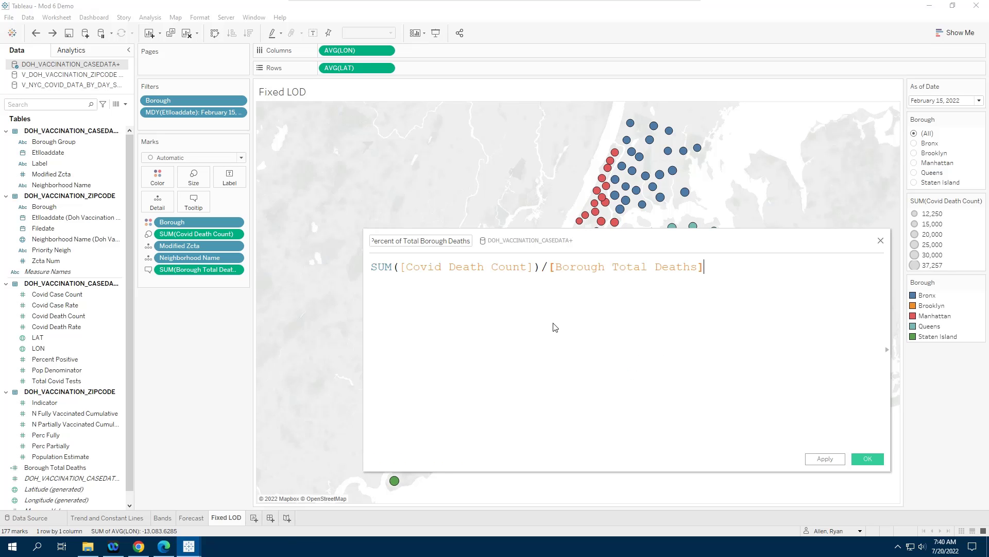
Step: Wrap Borough Total Deaths in SUM to fix the aggregation error and save the calculation
left_click(441, 460)
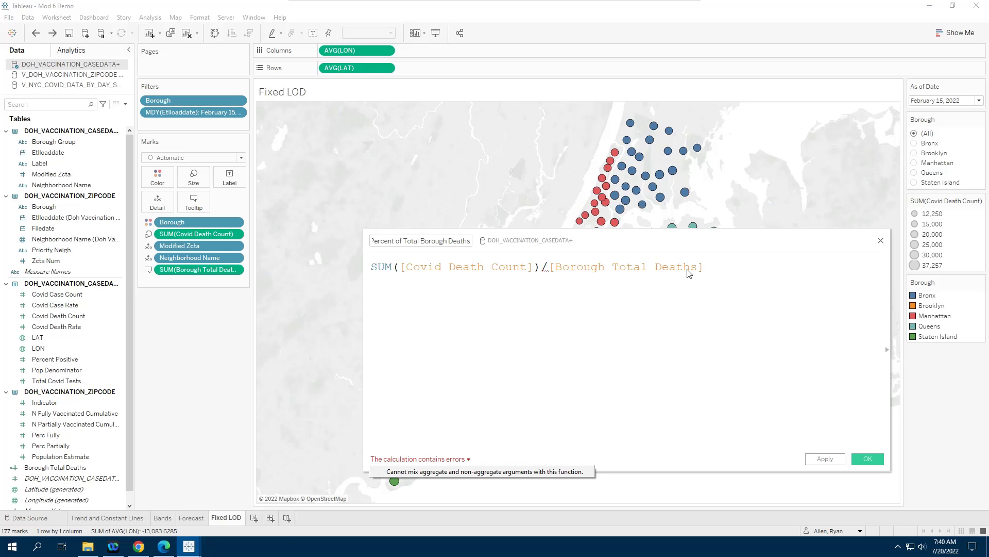
left_click(549, 268)
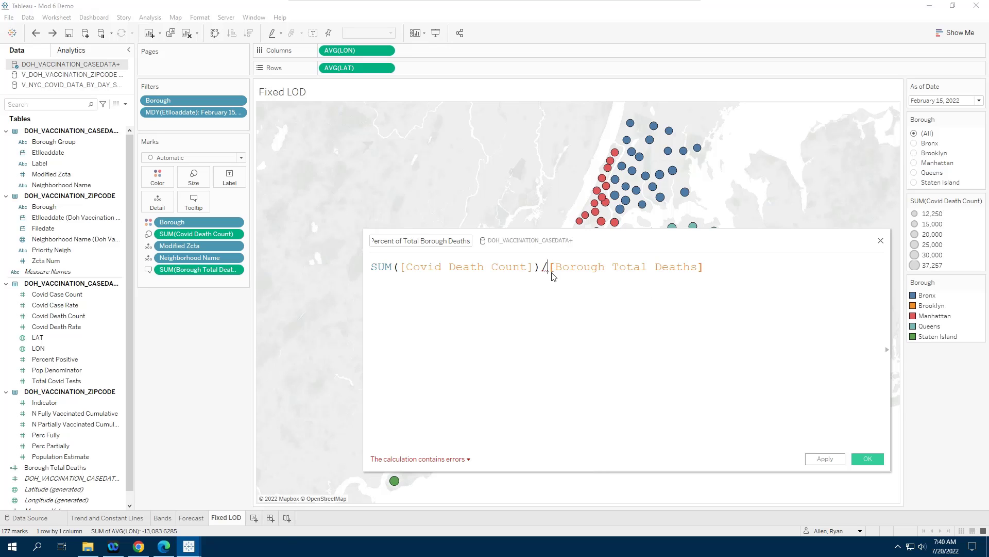
type("SUM(")
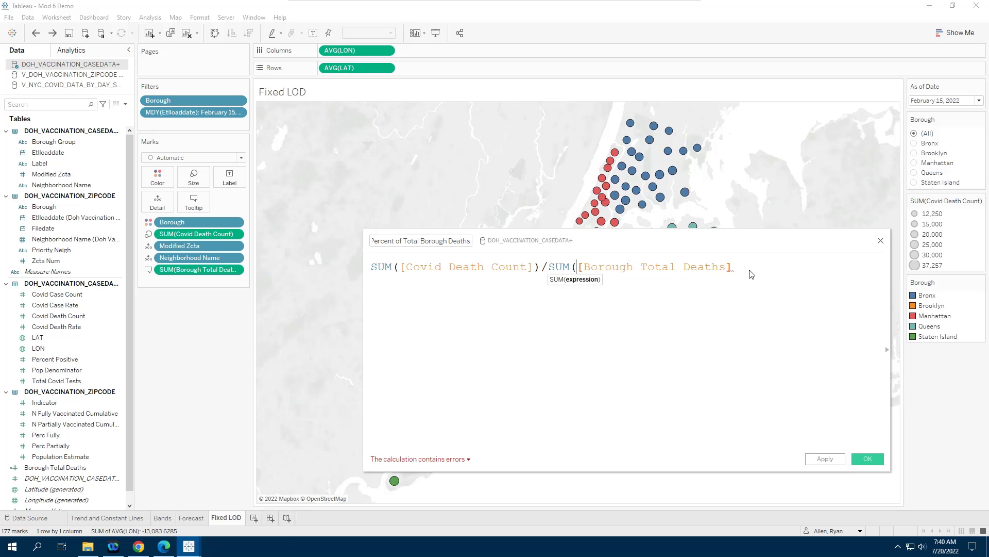
type(")")
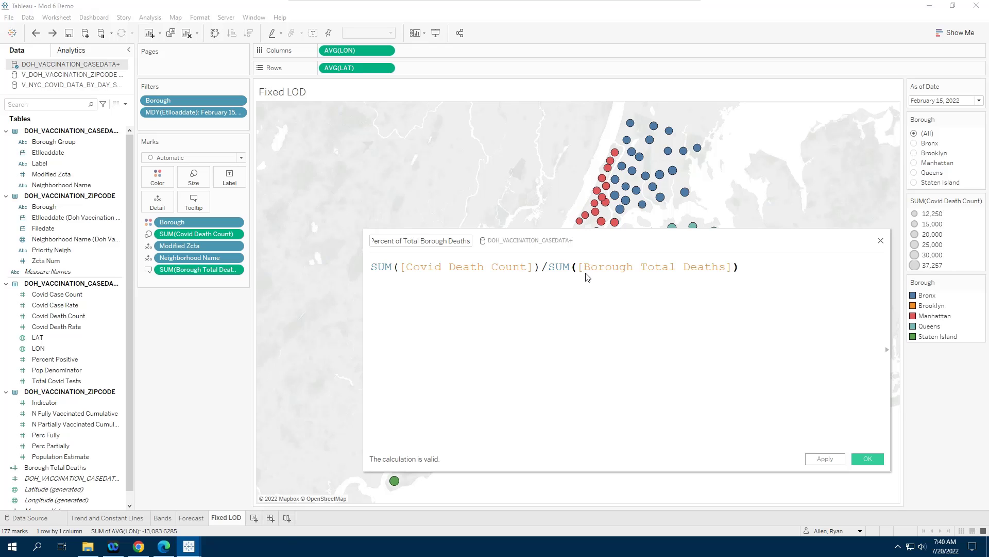
left_click(866, 460)
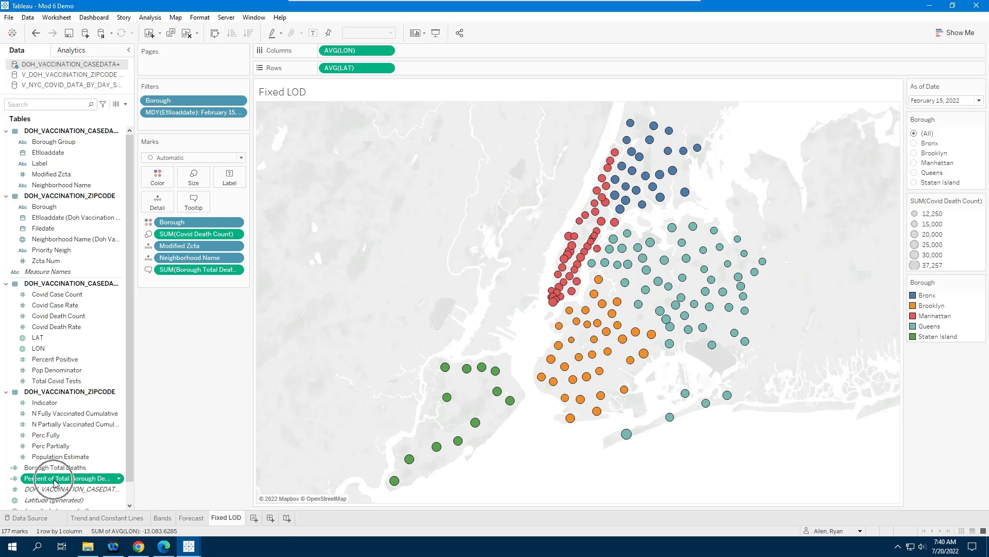
Step: Add Percent of Total Borough Deaths to the map marks' tooltip
left_click_drag(55, 482, 193, 205)
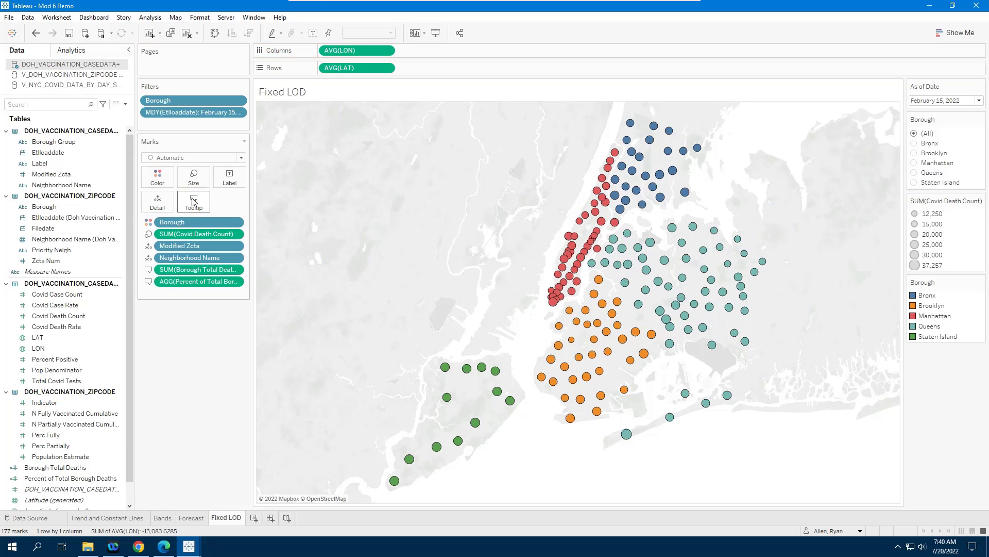
mouse_move(495, 371)
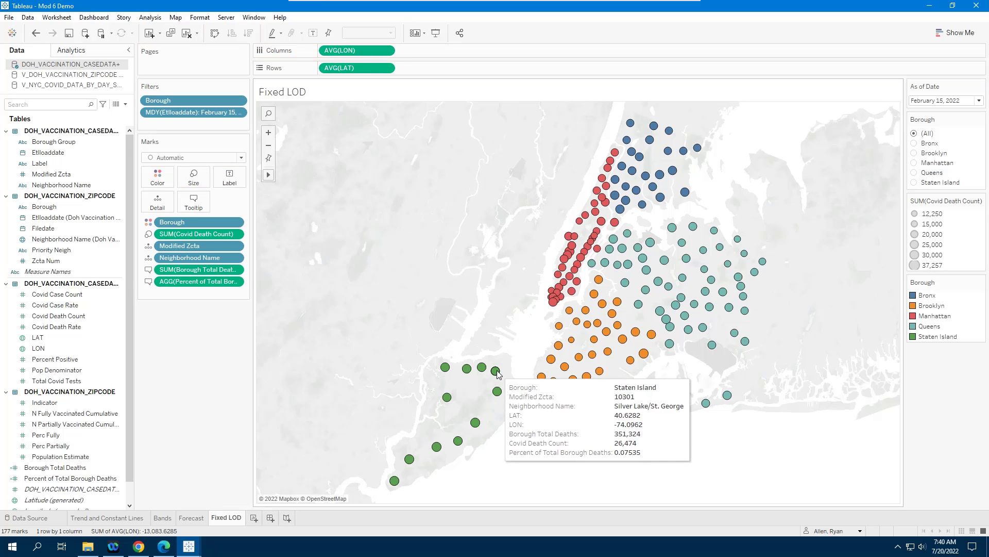
Step: Inspect the tooltips of Staten Island marks to check their percent of borough deaths
left_click(496, 371)
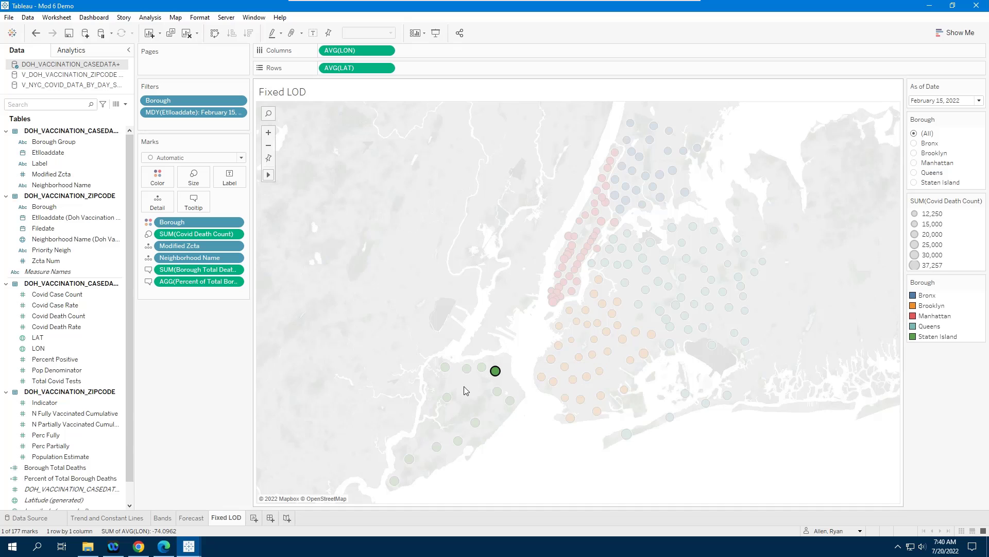
mouse_move(497, 394)
mouse_move(475, 423)
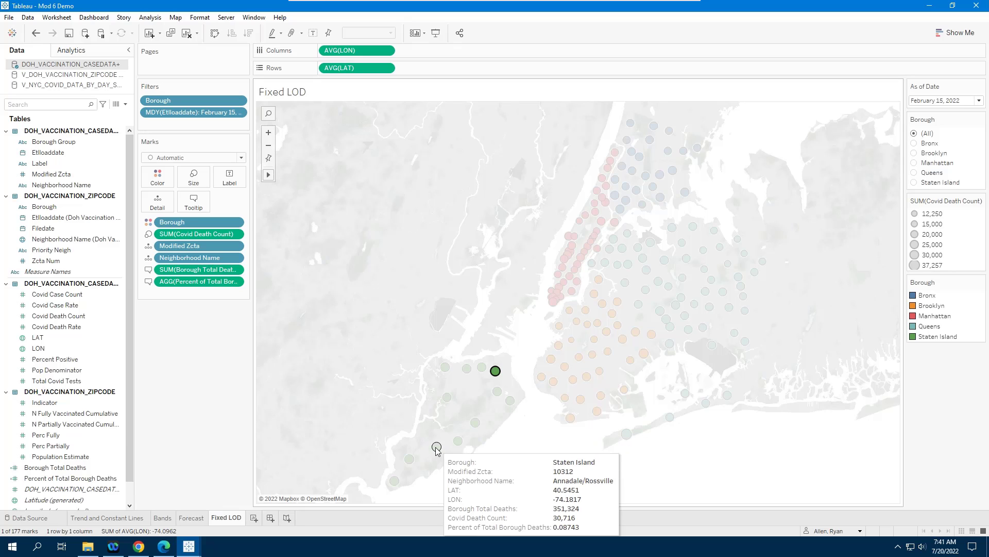
mouse_move(411, 462)
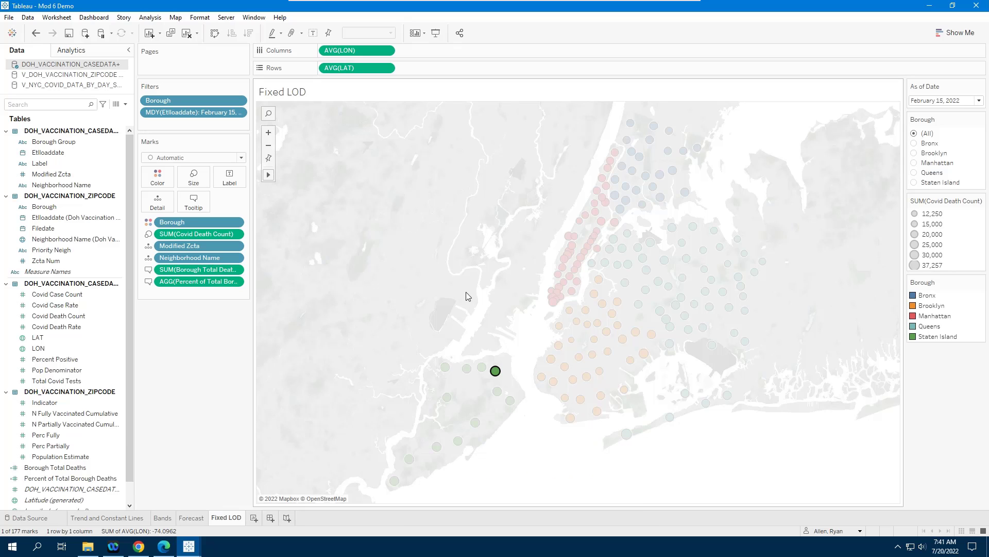
left_click(476, 316)
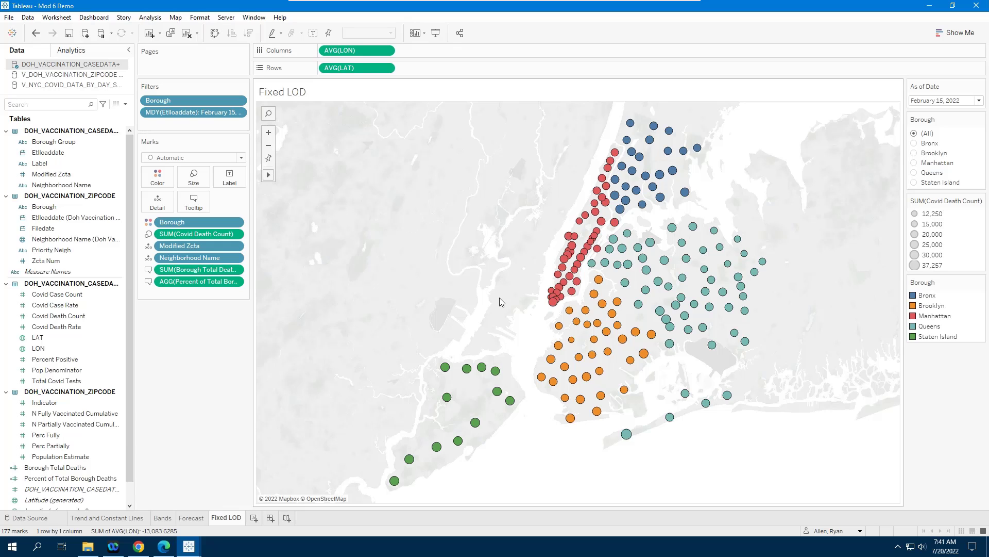
Step: Create a new calculated field named NYC Total Deaths
left_click(126, 105)
left_click(92, 118)
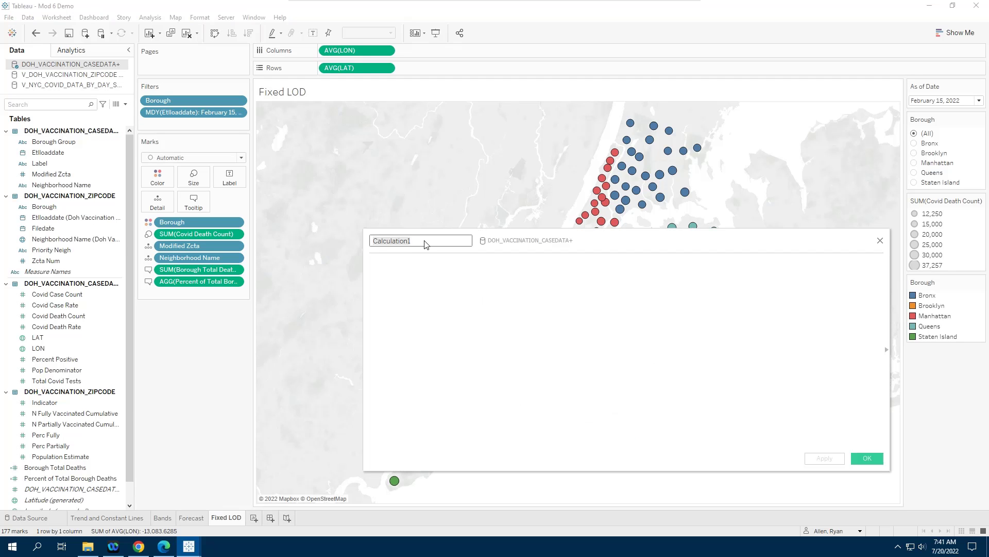
type("NYC Total Deaths")
Step: Enter the formula { FIXED [Etlloaddate]: SUM([Covid Death Count])} for NYC Total Deaths
key("Tab")
type("Fix")
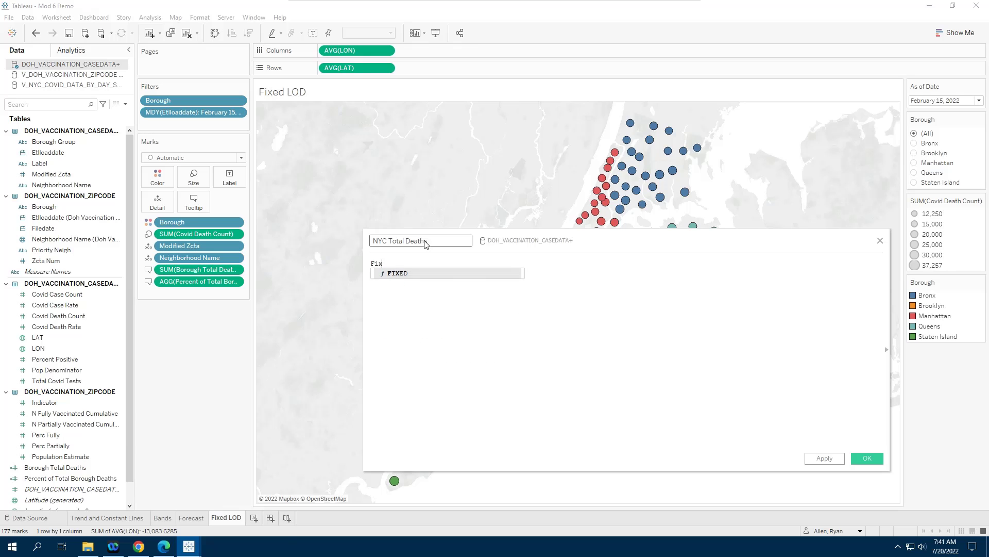
key("Return")
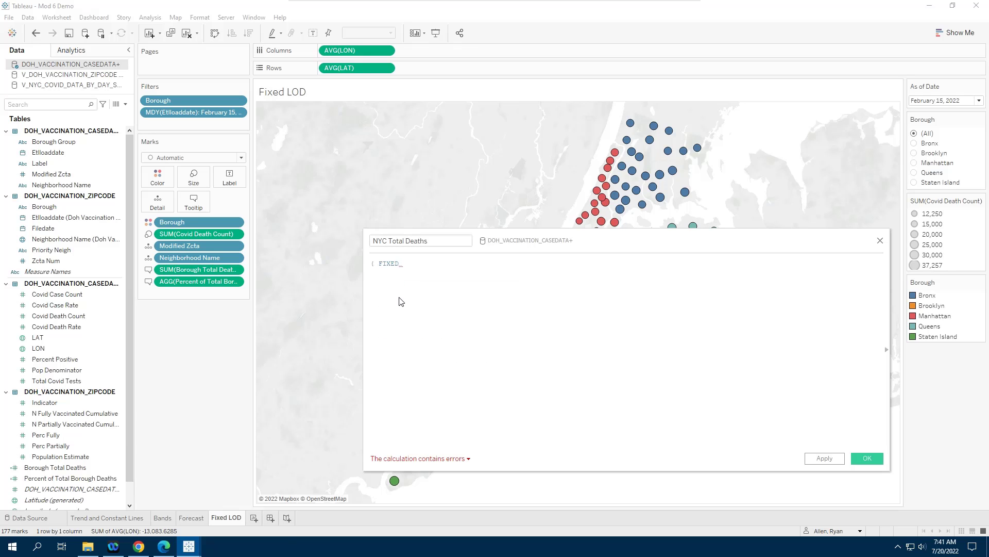
scroll(402, 302, "up", 2)
type("etl")
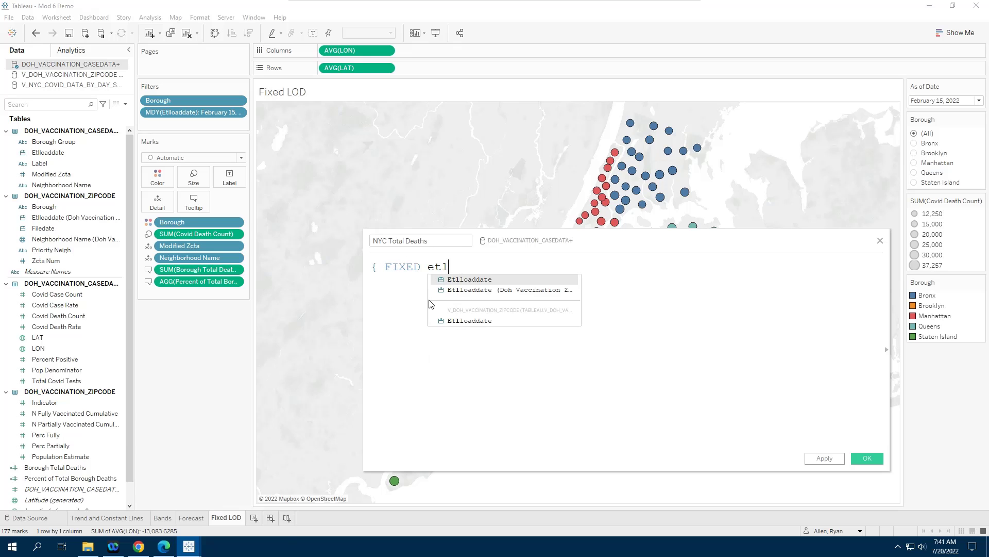
key("Return")
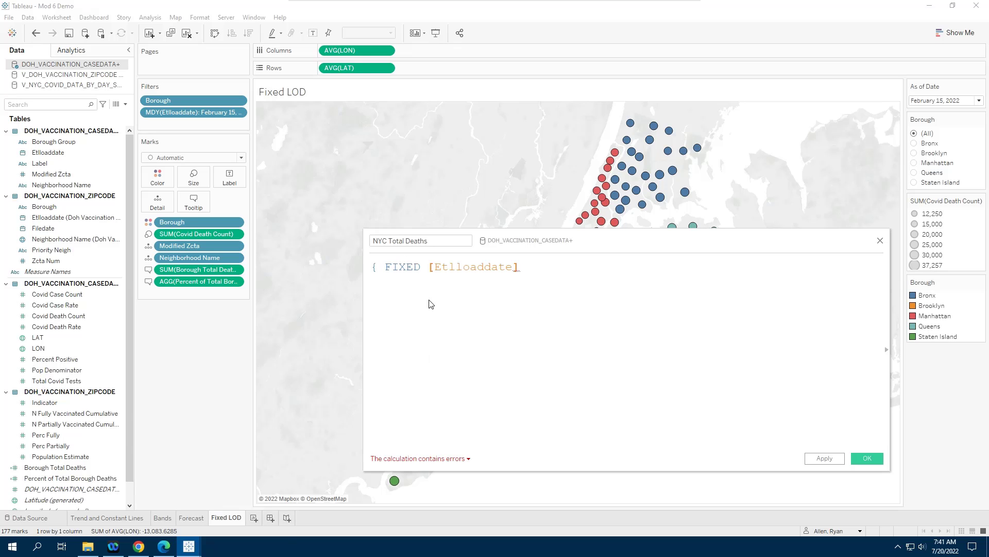
type(": sum")
key("Return")
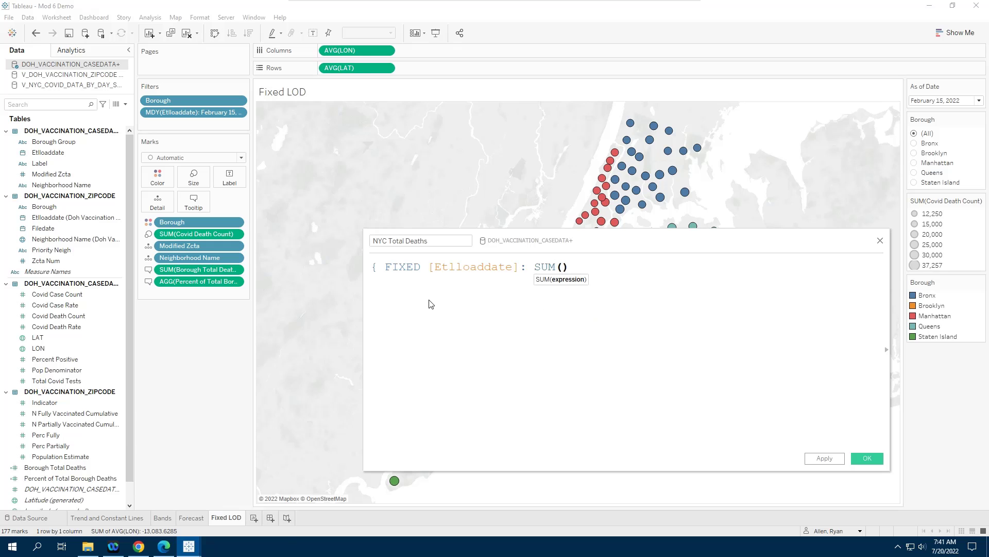
type("cOVID")
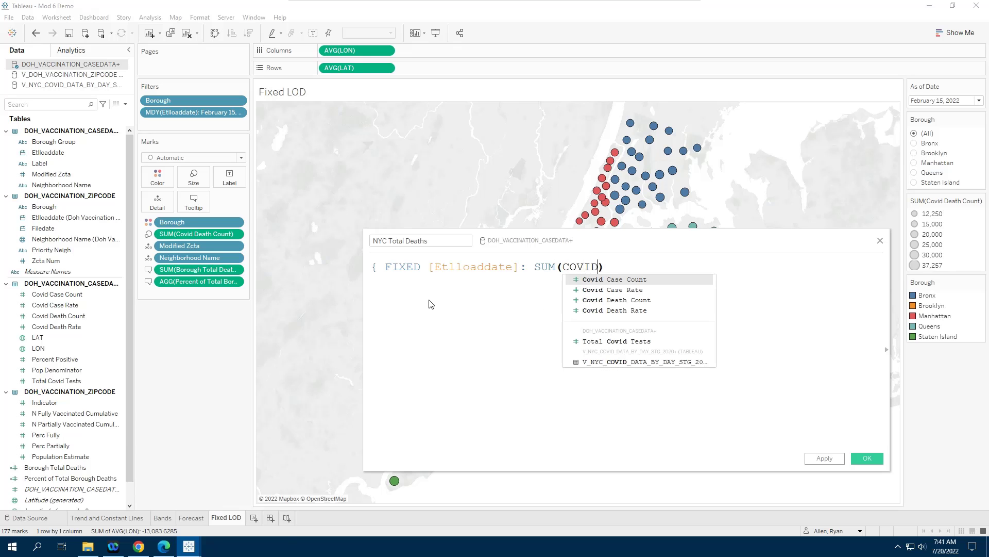
key("Down")
key("Down")
key("Return")
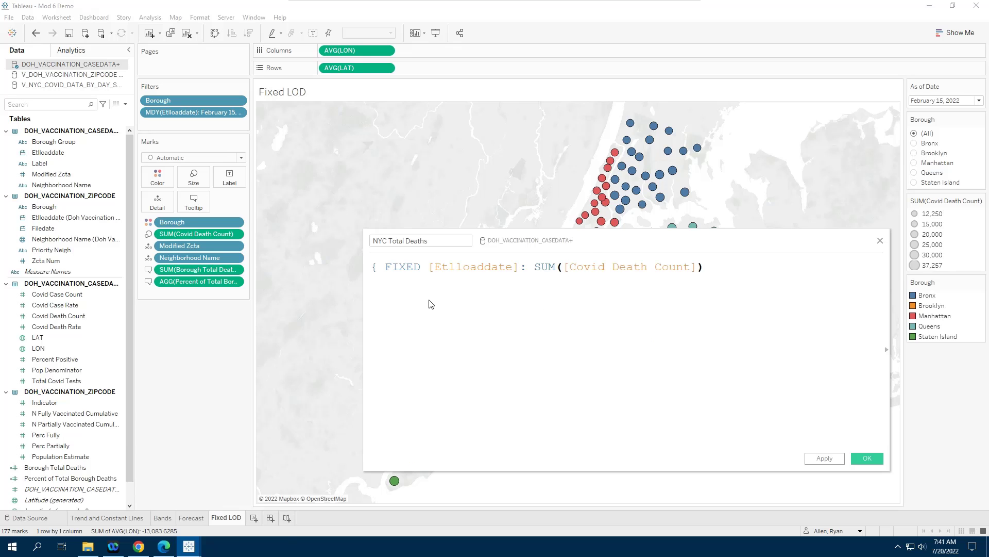
type("}")
Step: Add the comment line "// calculate the total deaths for the city on any given day" above the formula and save the calculation
left_click(375, 269)
key("Return")
key("Up")
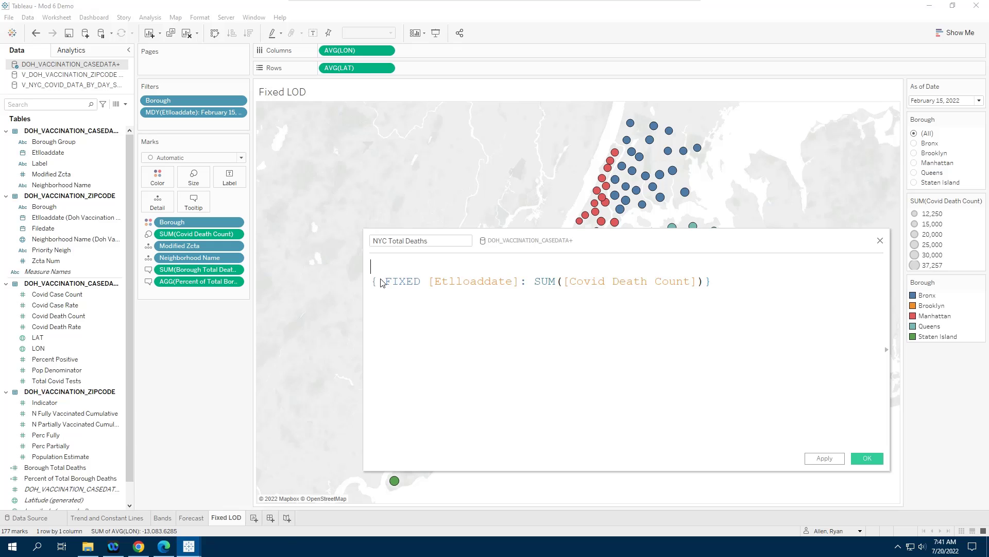
type("// calculate the total dea")
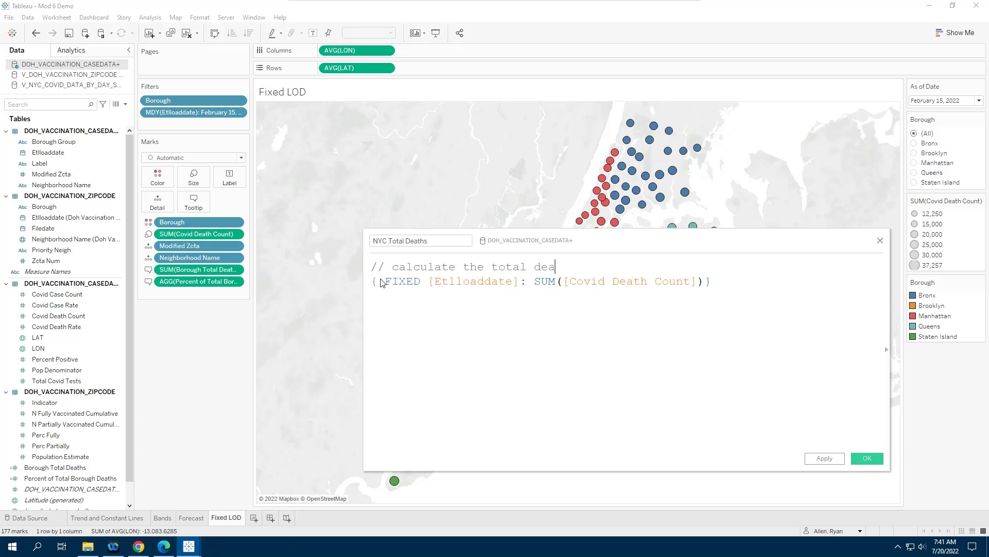
type("ths for the city on any given day")
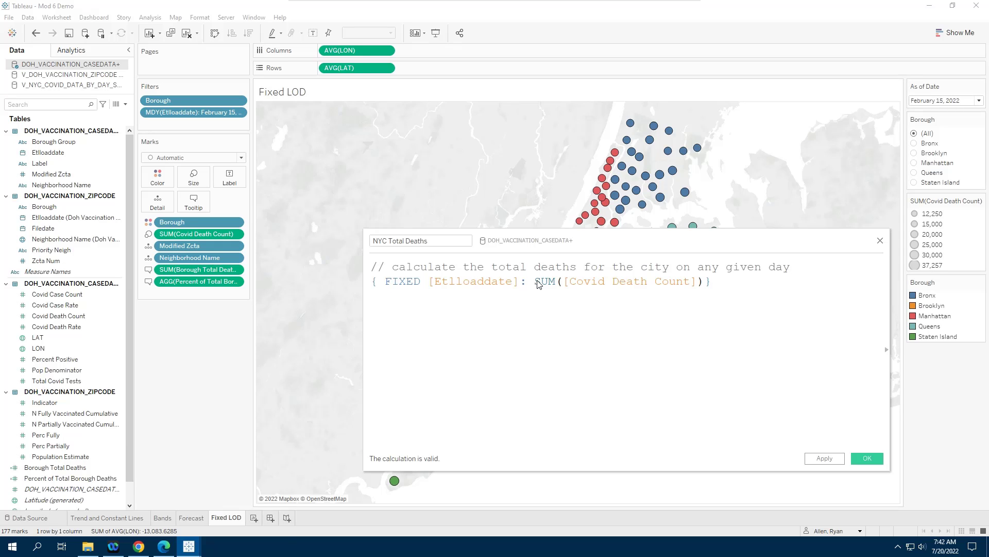
left_click_drag(535, 281, 702, 285)
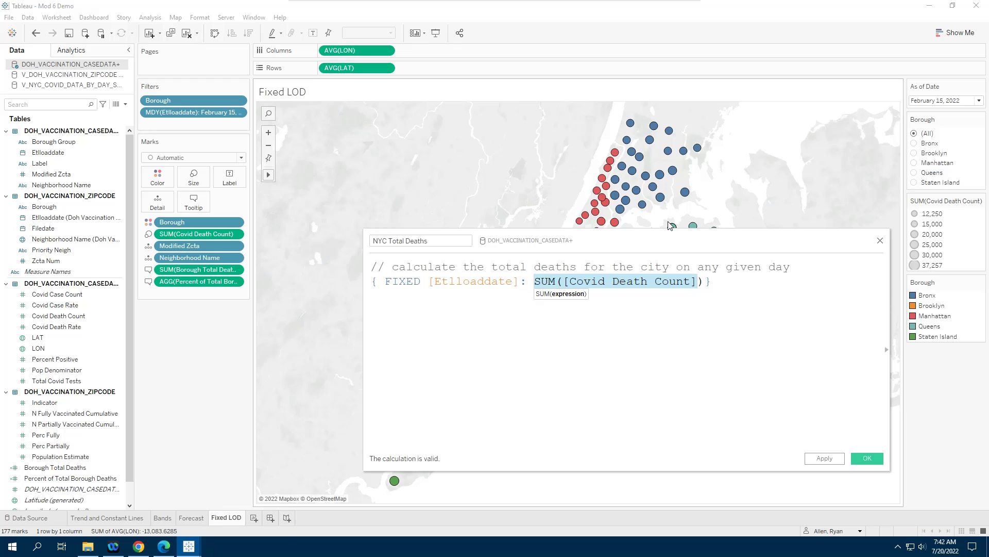
left_click(866, 458)
Step: Add NYC Total Deaths to the marks' tooltip and inspect tooltips of marks in several boroughs
left_click(43, 484)
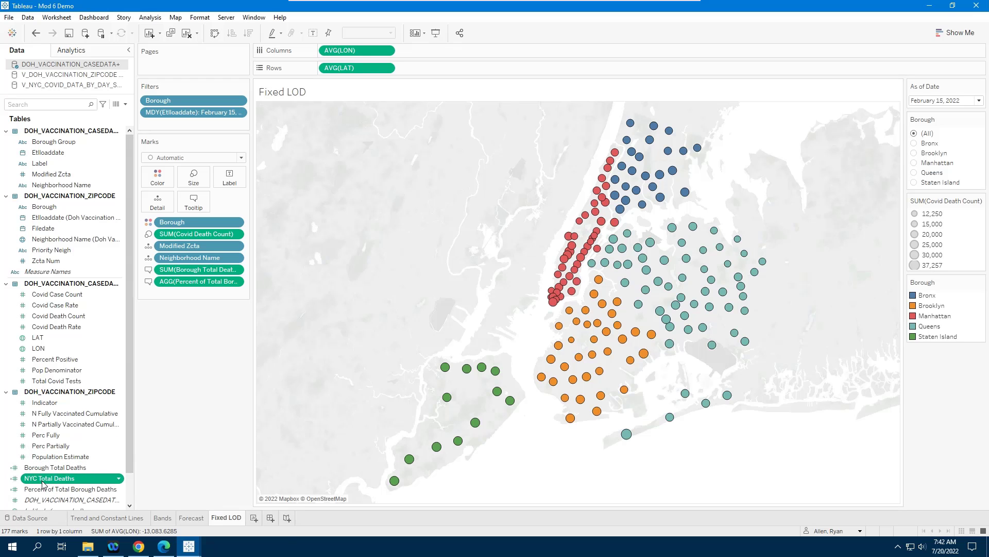
left_click_drag(42, 484, 200, 204)
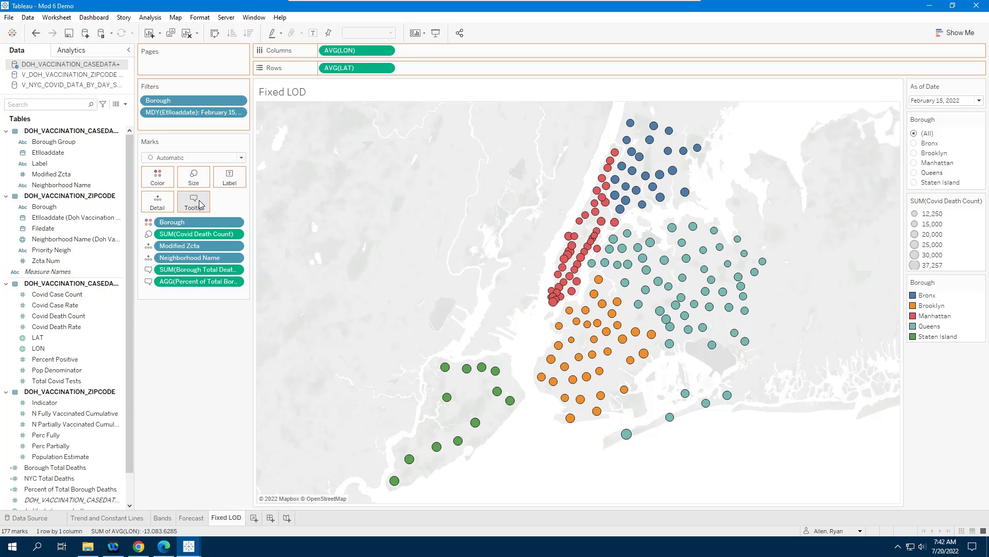
mouse_move(512, 404)
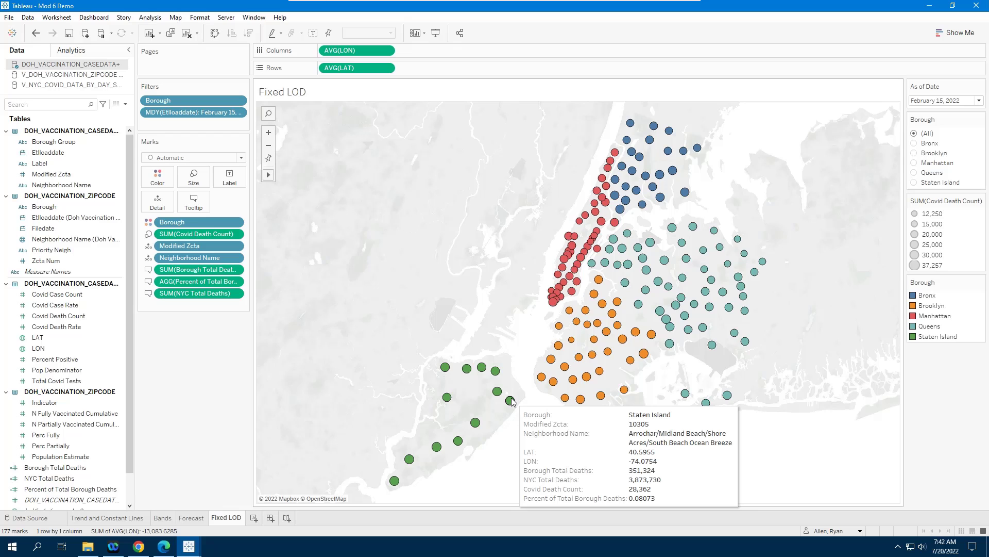
mouse_move(600, 374)
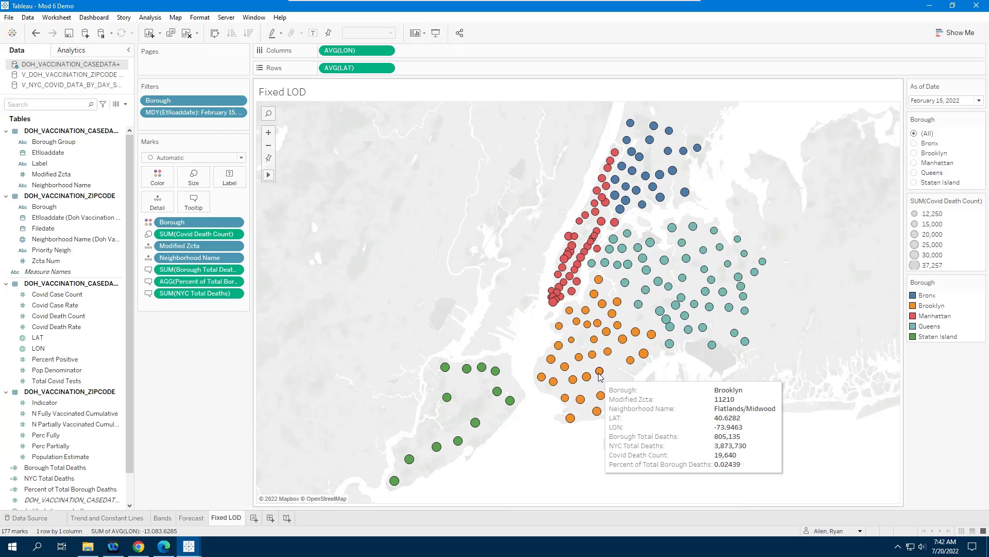
mouse_move(703, 328)
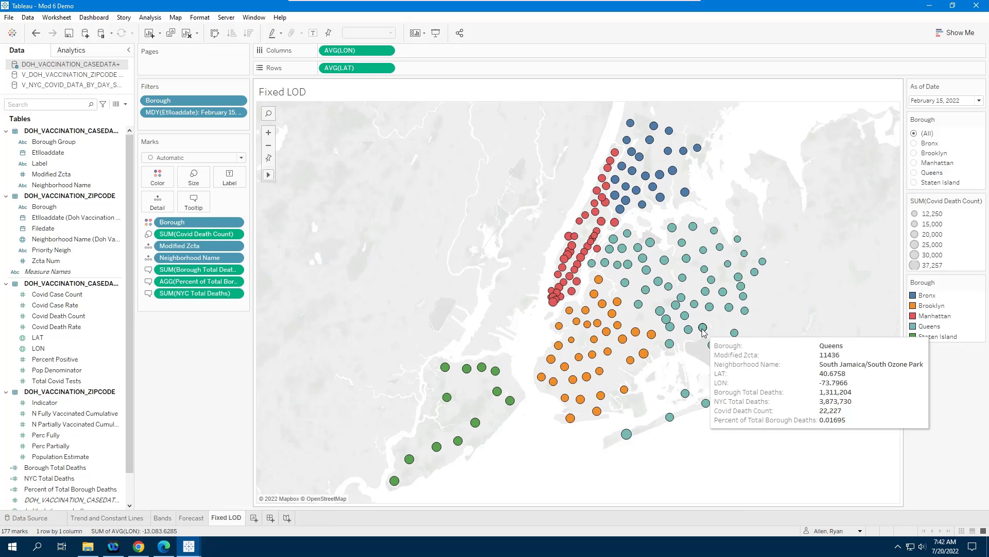
mouse_move(710, 308)
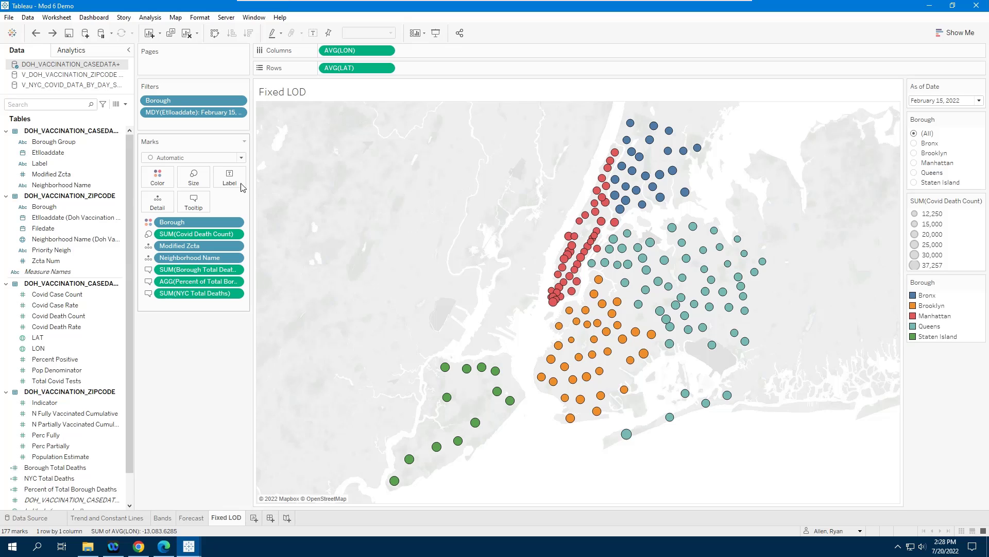
Step: Replace the tooltip text with a pasted layout showing zip, neighborhood, death count, and percent of borough total deaths
left_click(200, 207)
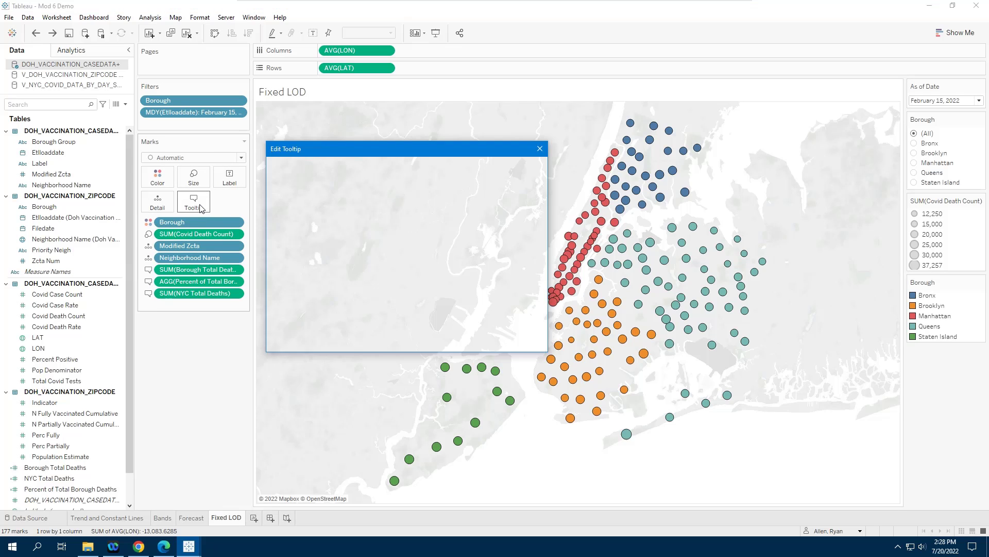
double_click(499, 274)
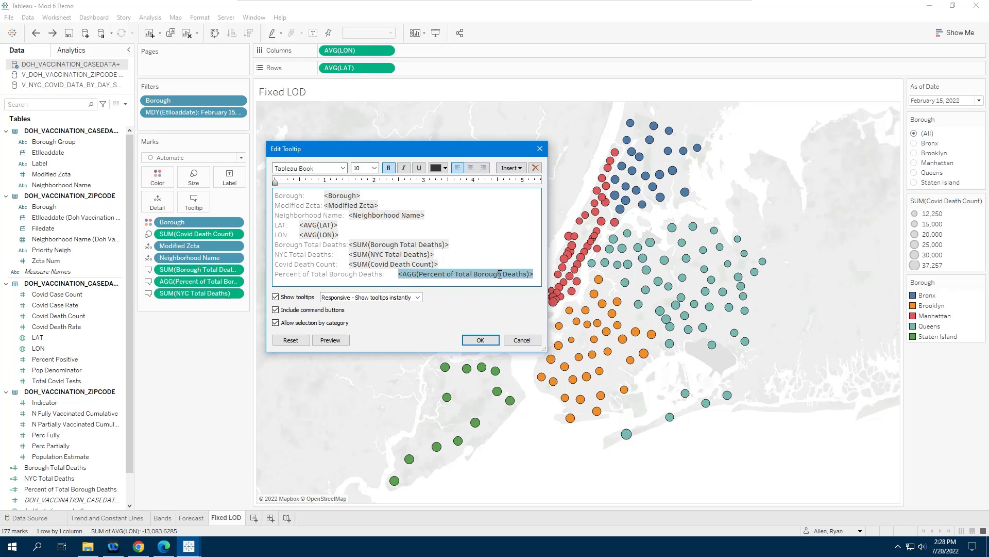
key("ctrl+a")
type("<Modified Zcta> | <Neighborhood Name> Covid Death Count:\t<SUM(Covid Death Count)>  <AGG(Percent of Total Borough Deaths)> of <SUM(Borough Total Deaths)> <Borough> Total Deaths")
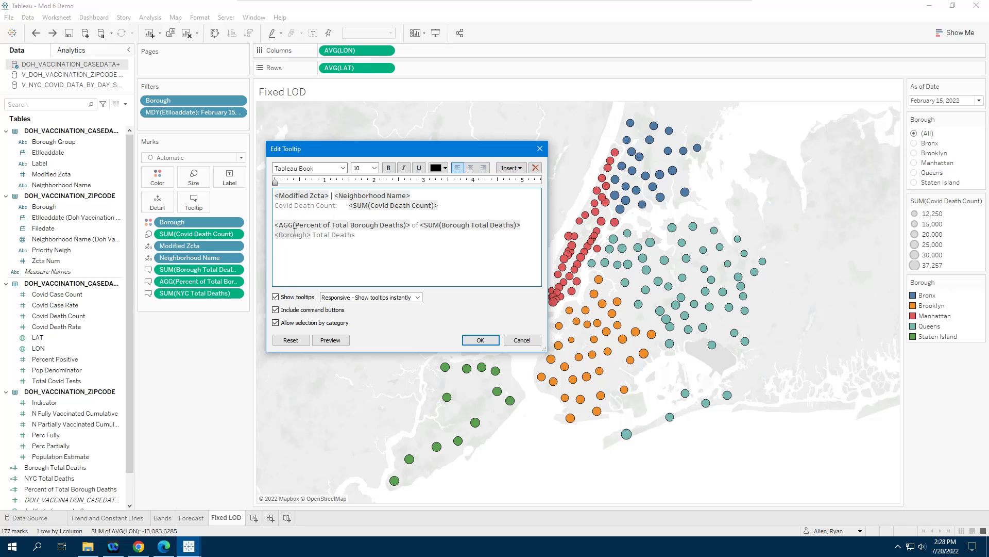
left_click(480, 340)
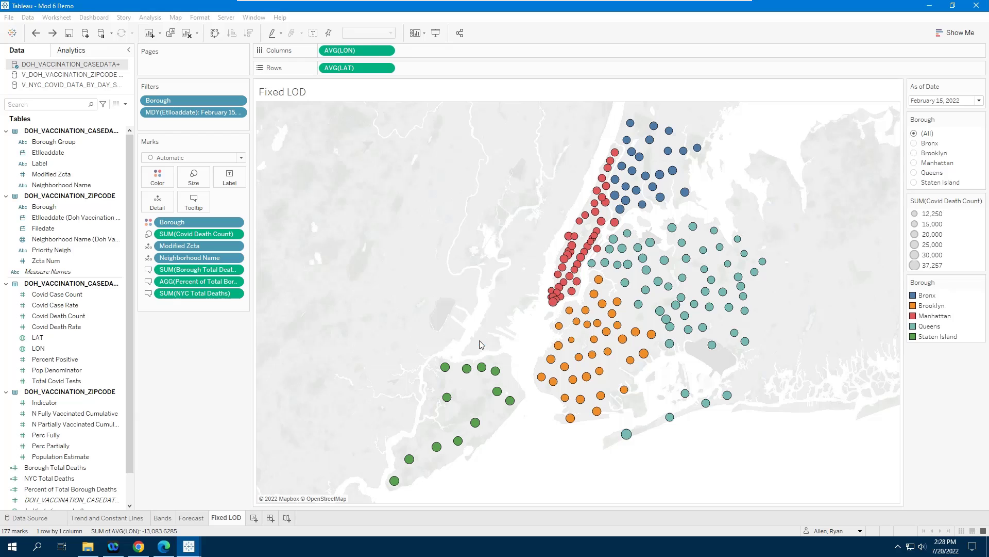
Step: Filter the map to the Manhattan borough
left_click(915, 164)
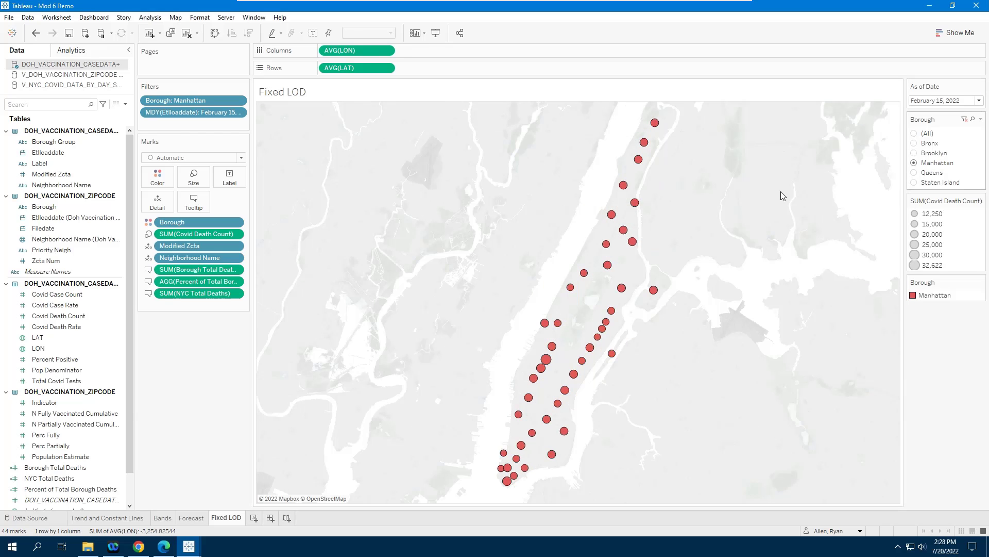
mouse_move(654, 294)
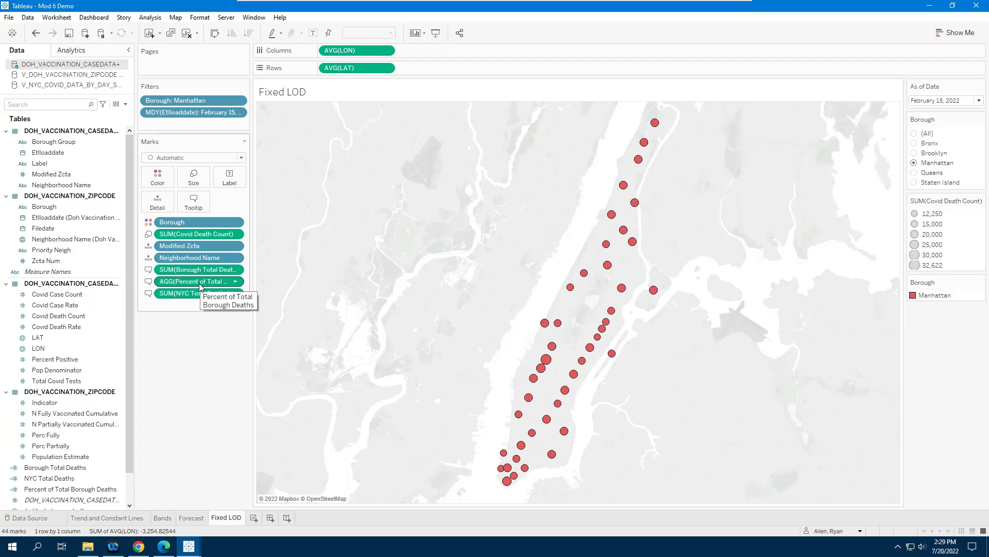
Step: Set Percent of Total Borough Deaths' default number format to Percentage with 1 decimal place
right_click(56, 489)
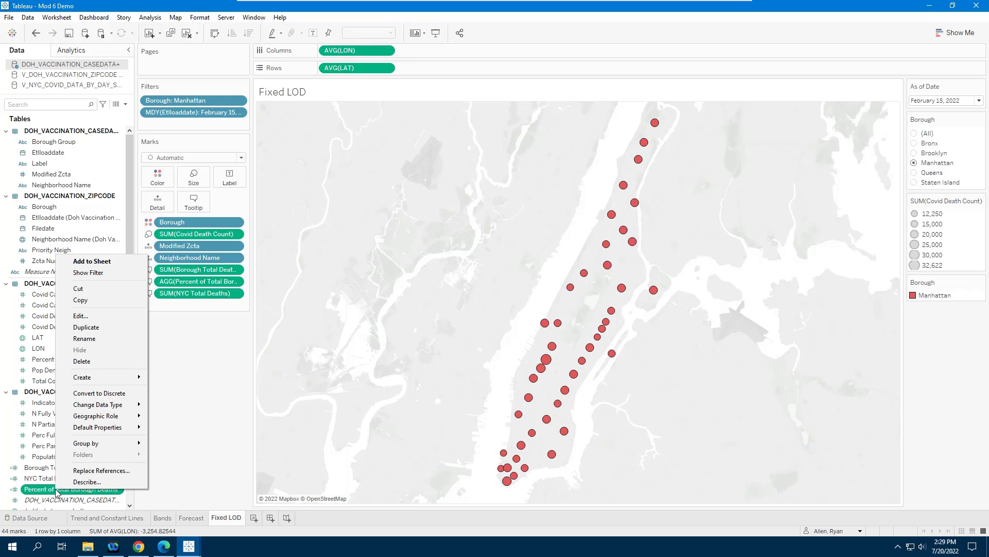
mouse_move(129, 427)
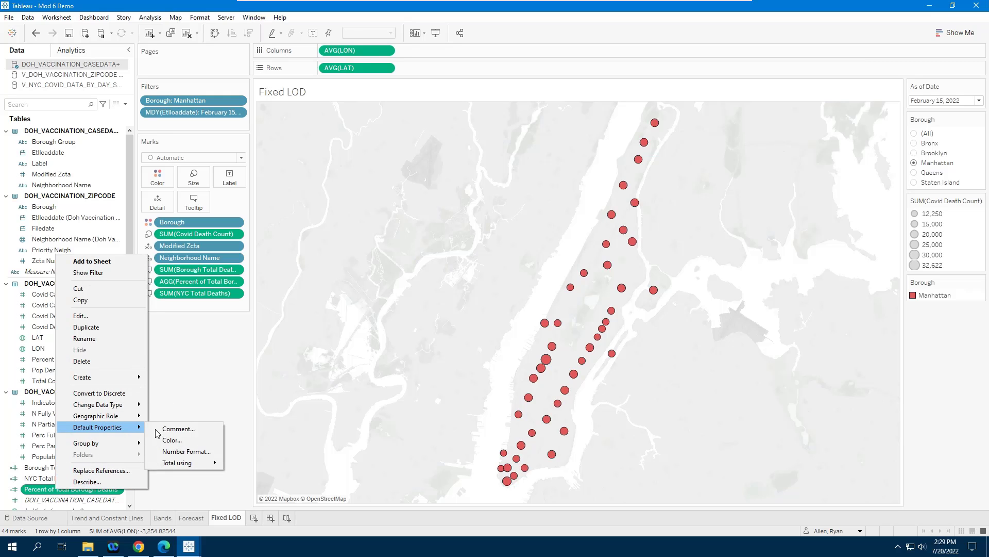
left_click(185, 452)
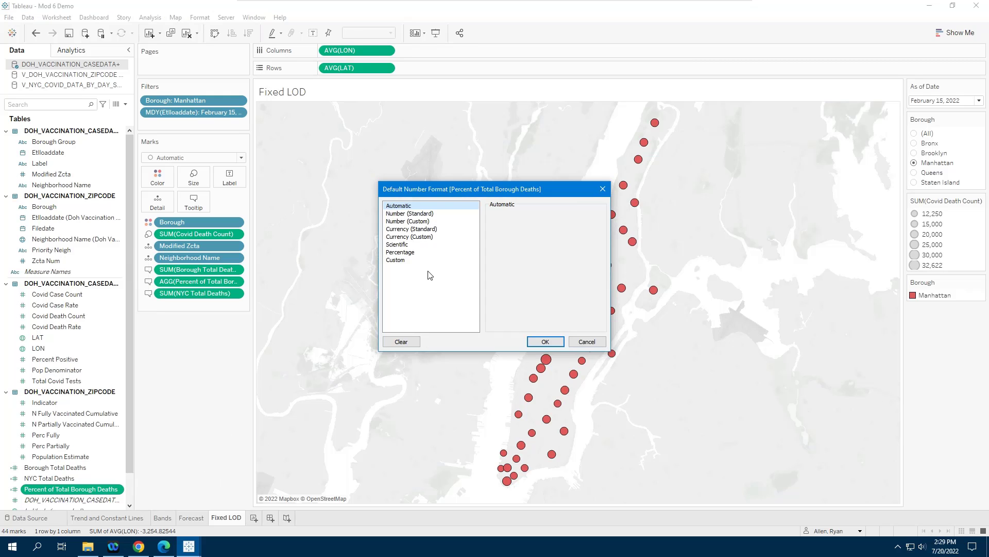
left_click(408, 253)
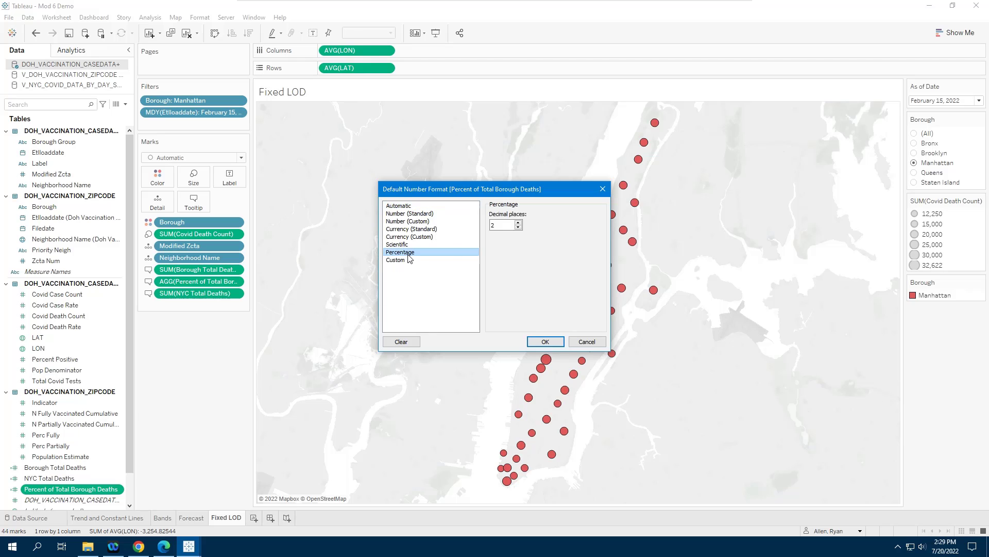
left_click(519, 228)
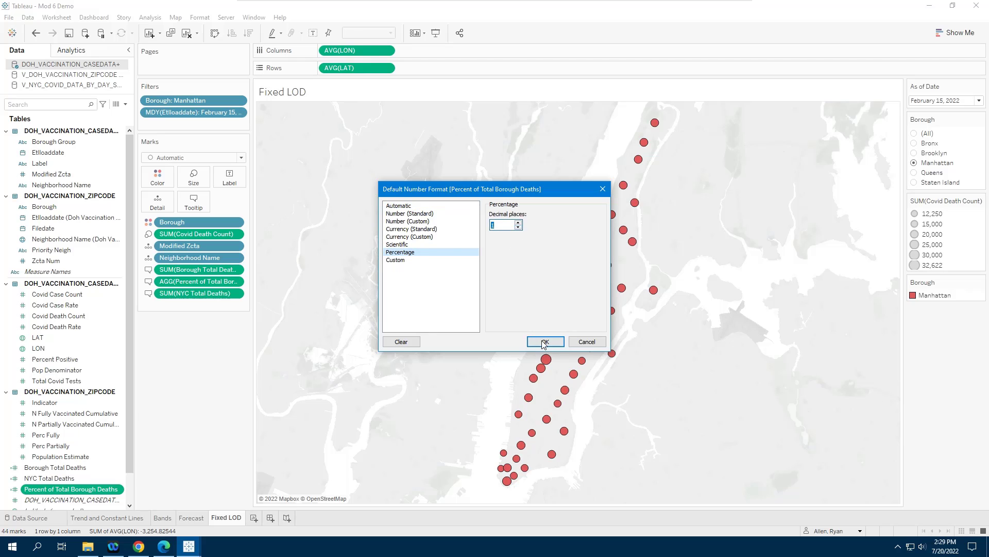
left_click(544, 342)
mouse_move(623, 291)
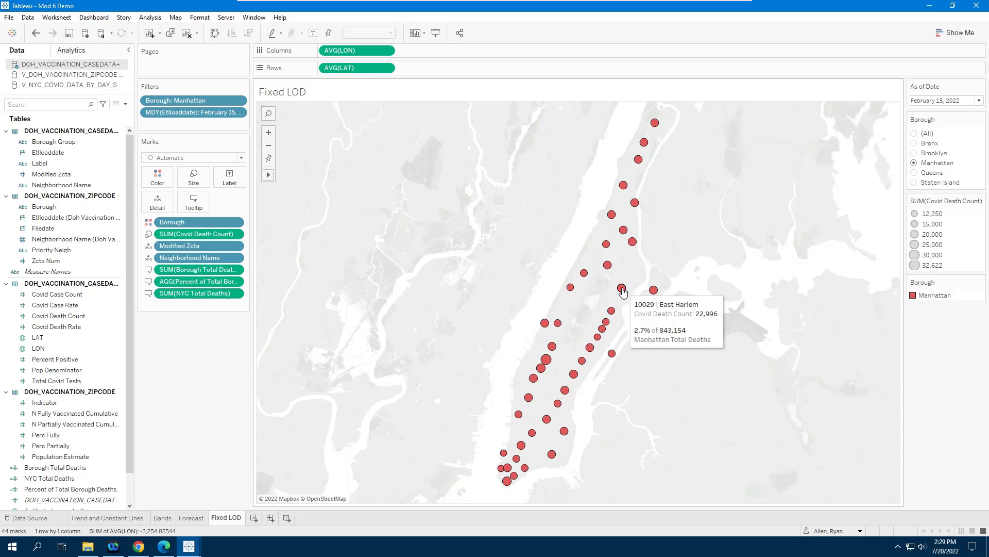